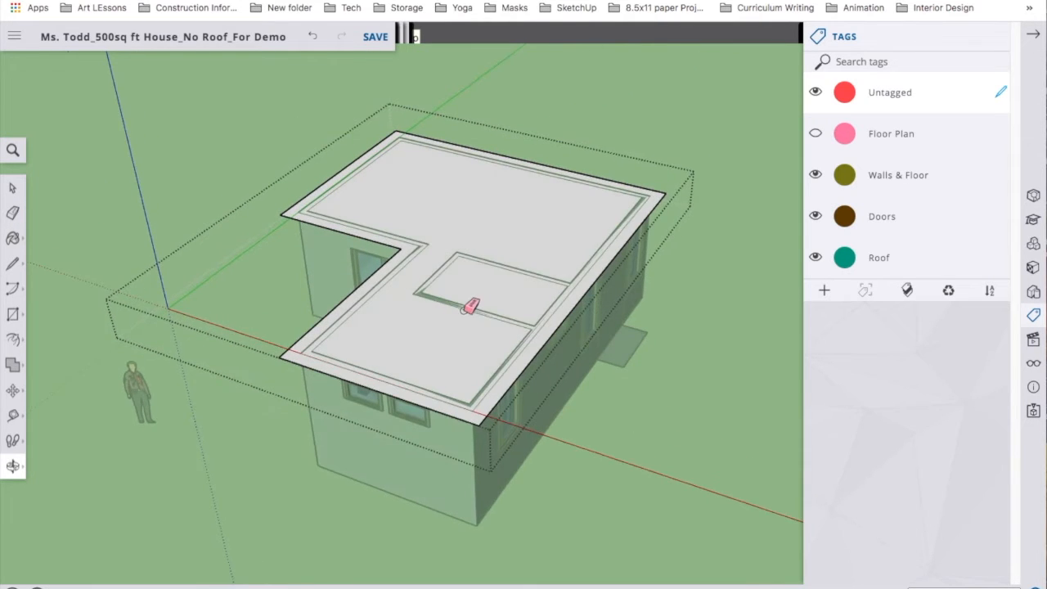
Extrude the L-shaped roof face upward into a thin slab with Push/Pull.
{"action": "scroll", "coordinate": [468, 308], "scroll_direction": "up", "scroll_amount": 1}
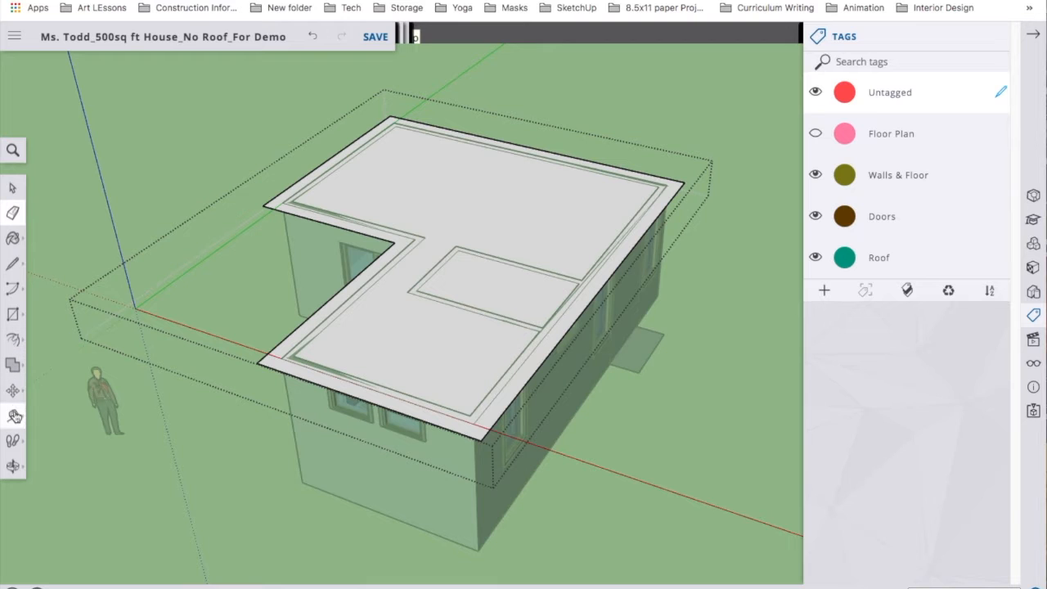
{"action": "left_click", "coordinate": [13, 340]}
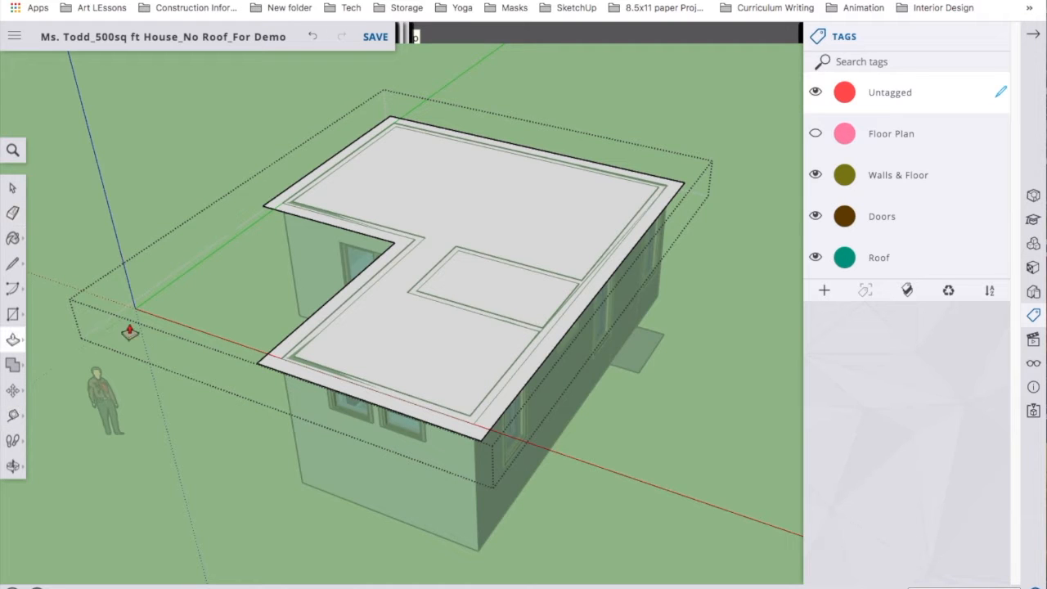
{"action": "left_click", "coordinate": [383, 342]}
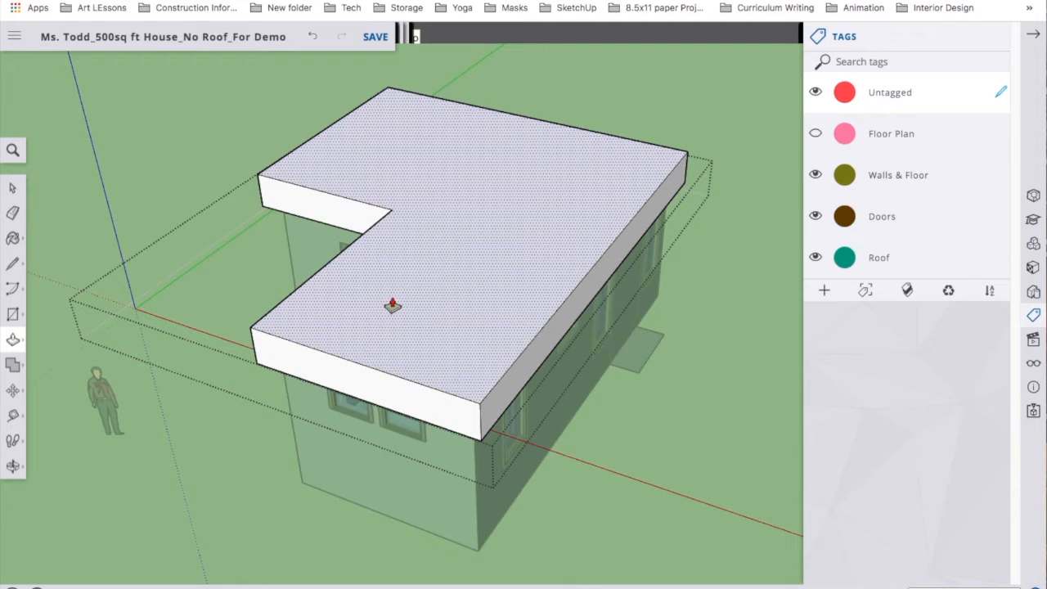
{"action": "key", "text": "Return"}
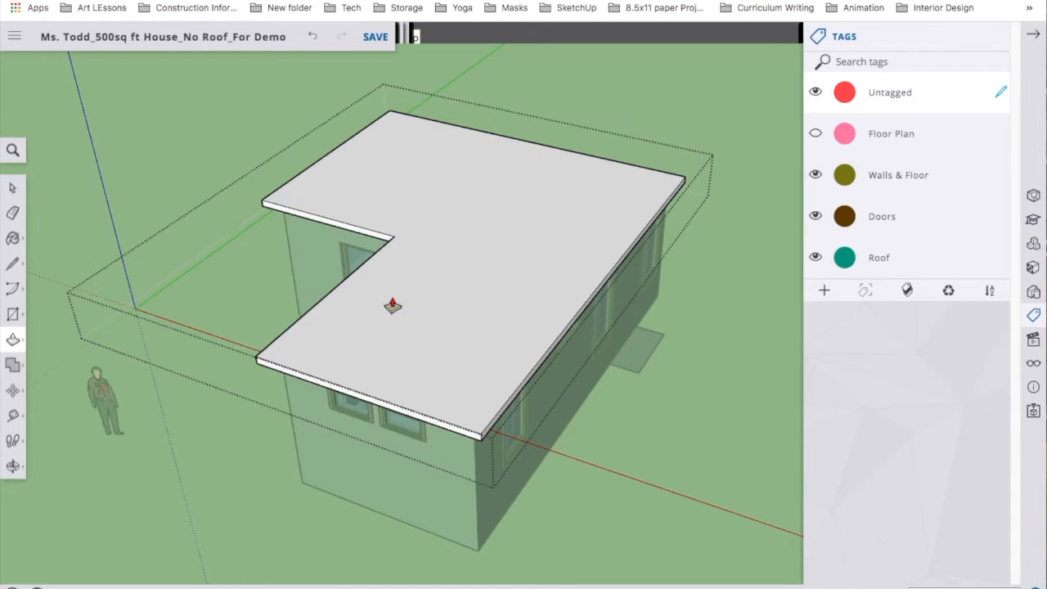
Draw two ridge lines on the roof slab, one across from the back wing's end midpoint, the other from the front edge's midpoint to it.
{"action": "middle_click_drag", "start_coordinate": [357, 374], "coordinate": [611, 270]}
{"action": "left_click_drag", "start_coordinate": [611, 270], "coordinate": [331, 572]}
{"action": "middle_click_drag", "start_coordinate": [330, 571], "coordinate": [334, 580]}
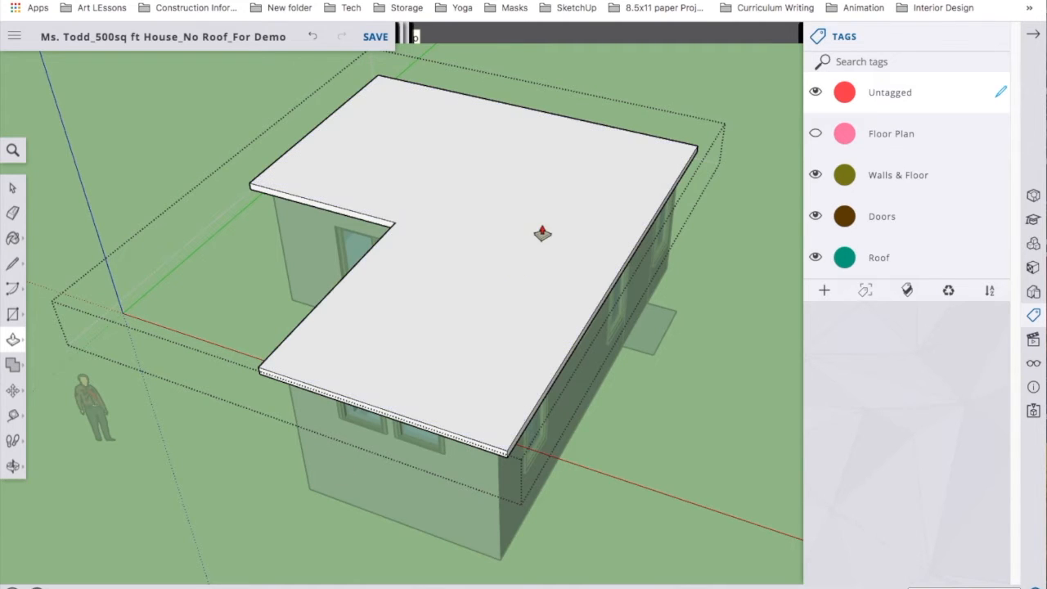
{"action": "left_click", "coordinate": [14, 265]}
{"action": "left_click", "coordinate": [49, 249]}
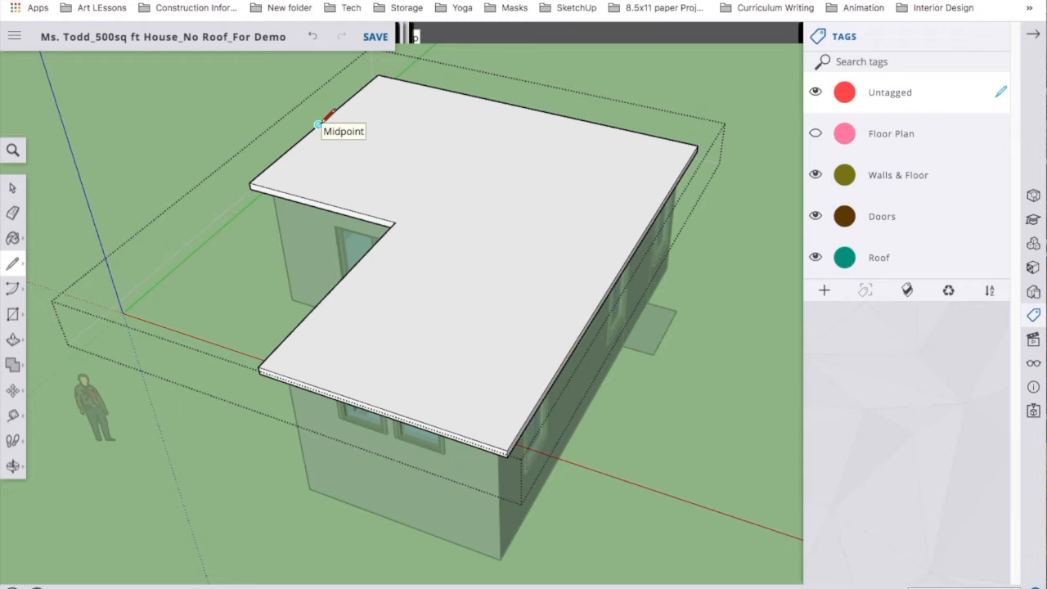
{"action": "left_click", "coordinate": [318, 124]}
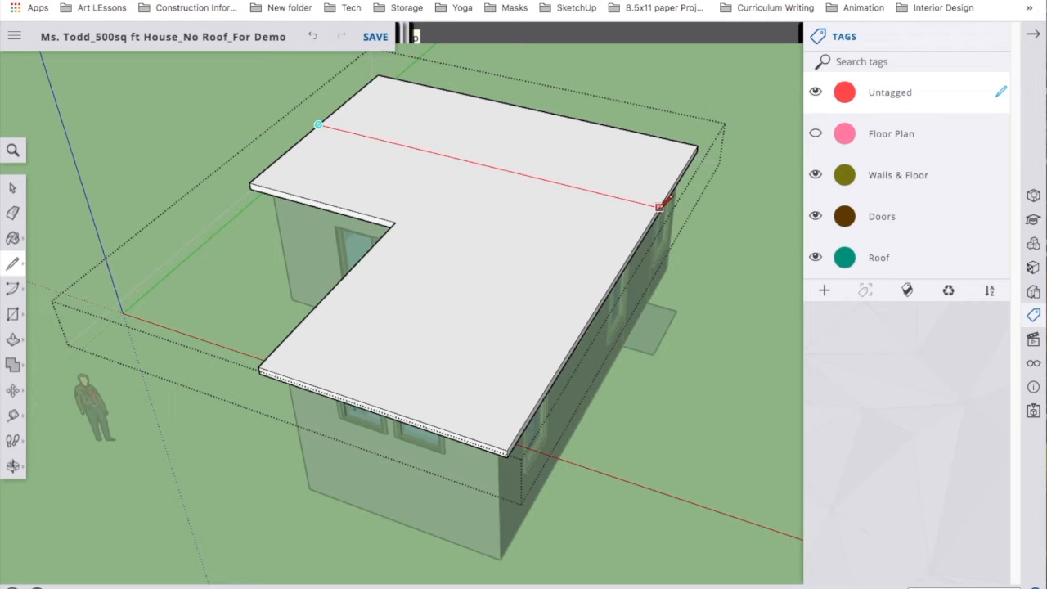
{"action": "left_click", "coordinate": [659, 206]}
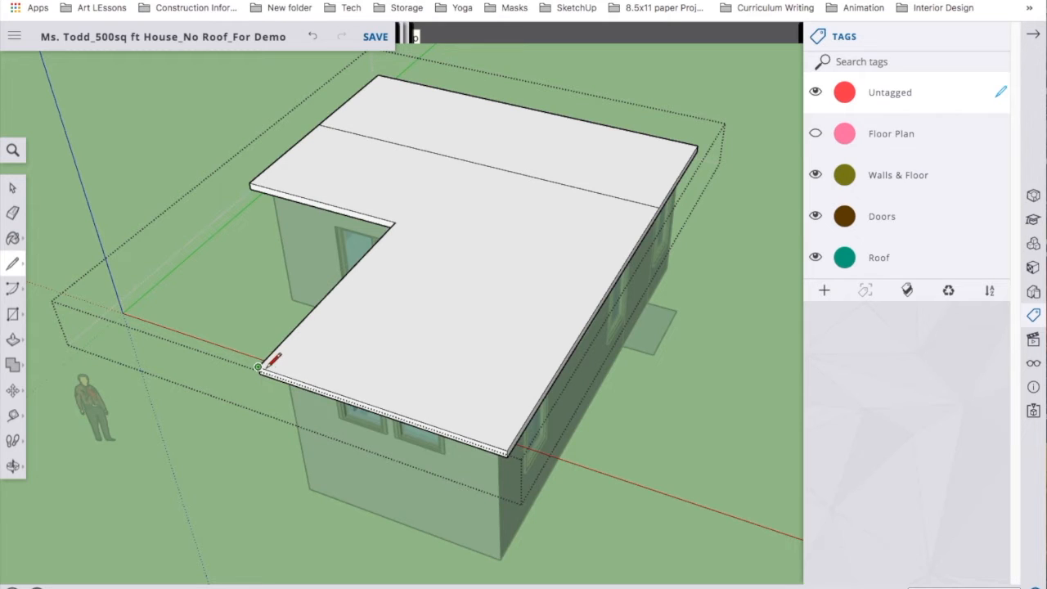
{"action": "left_click", "coordinate": [377, 407]}
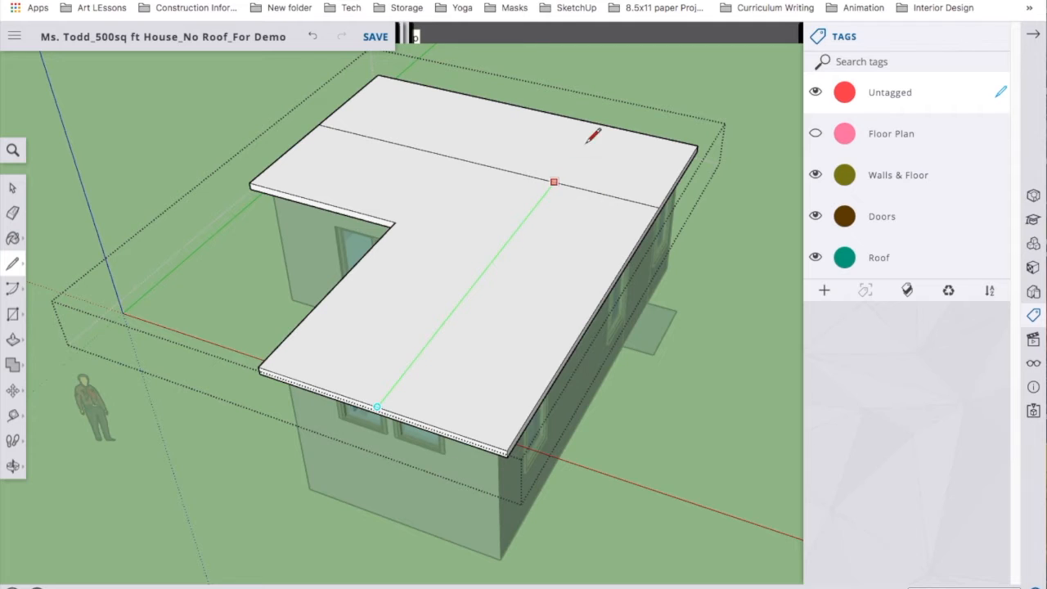
{"action": "left_click", "coordinate": [555, 181]}
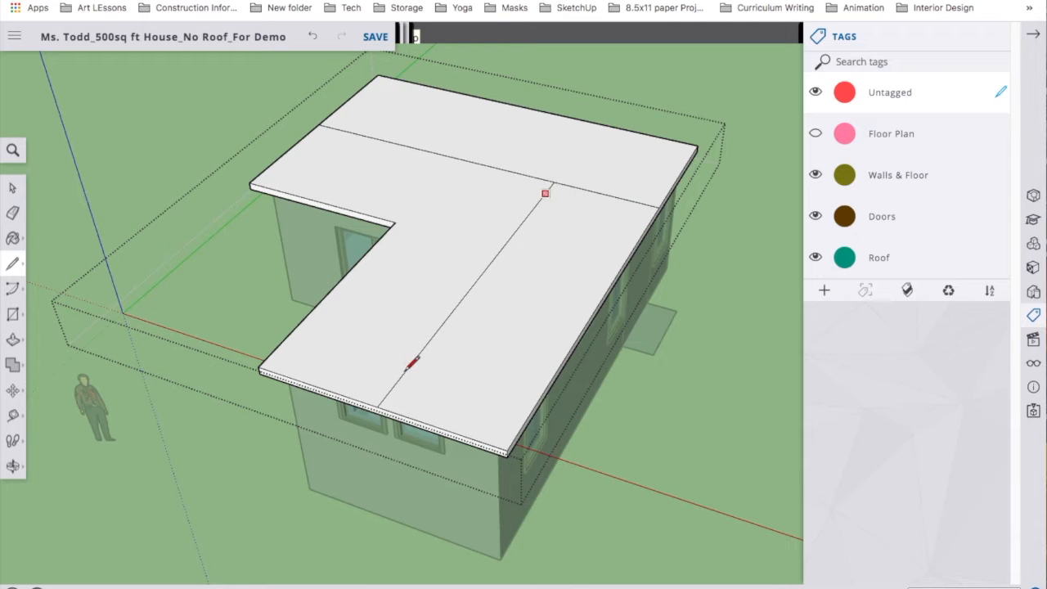
Draw diagonal lines from the ridge intersection to the roof's outer corner and to its inner corner.
{"action": "left_click", "coordinate": [553, 181]}
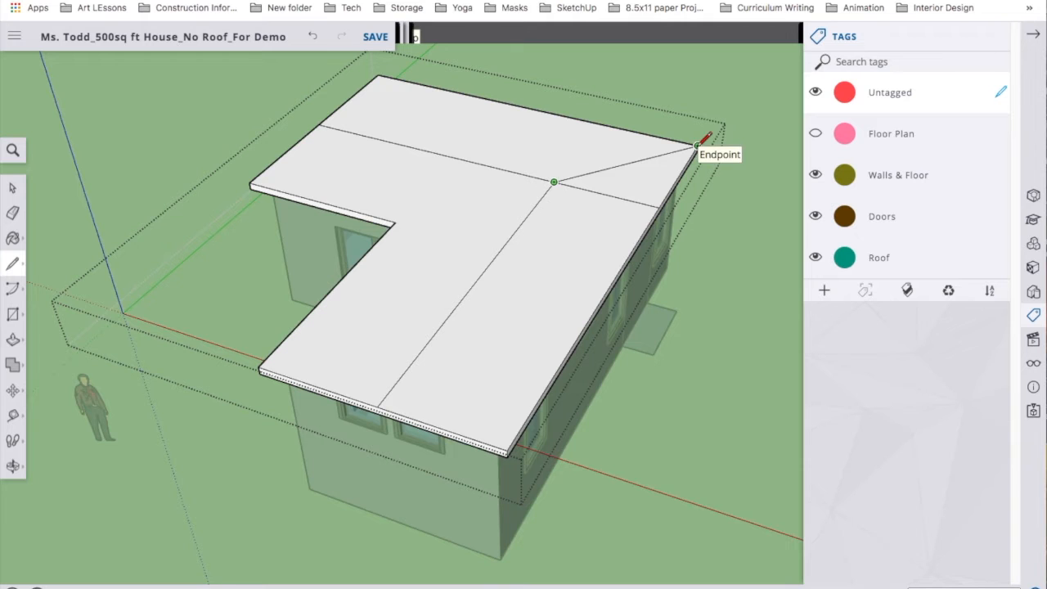
{"action": "scroll", "coordinate": [696, 142], "scroll_direction": "up", "scroll_amount": 3}
{"action": "scroll", "coordinate": [676, 128], "scroll_direction": "up", "scroll_amount": 2}
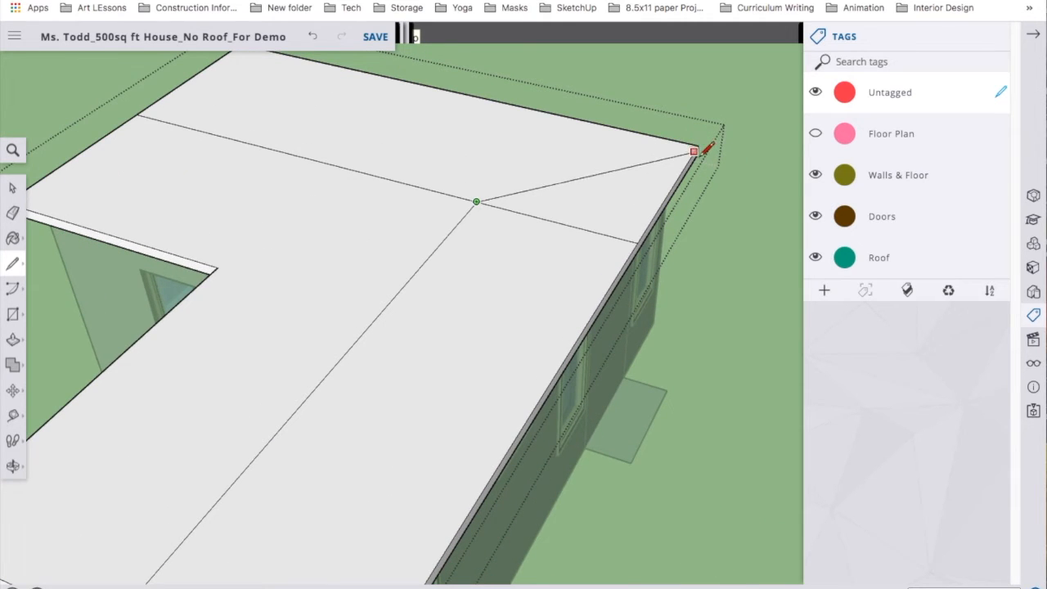
{"action": "left_click", "coordinate": [698, 145]}
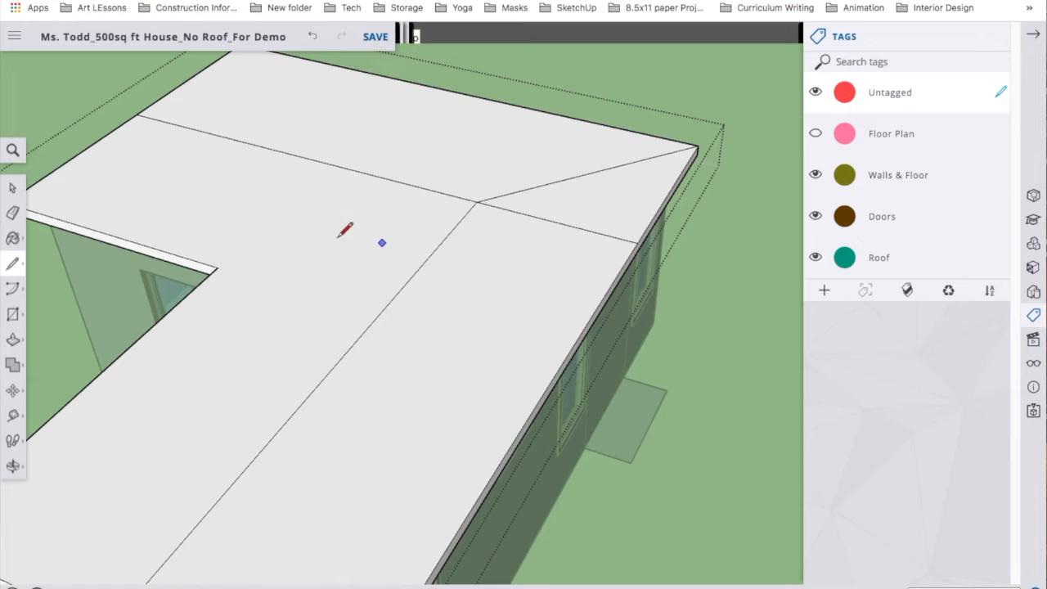
{"action": "left_click", "coordinate": [476, 201]}
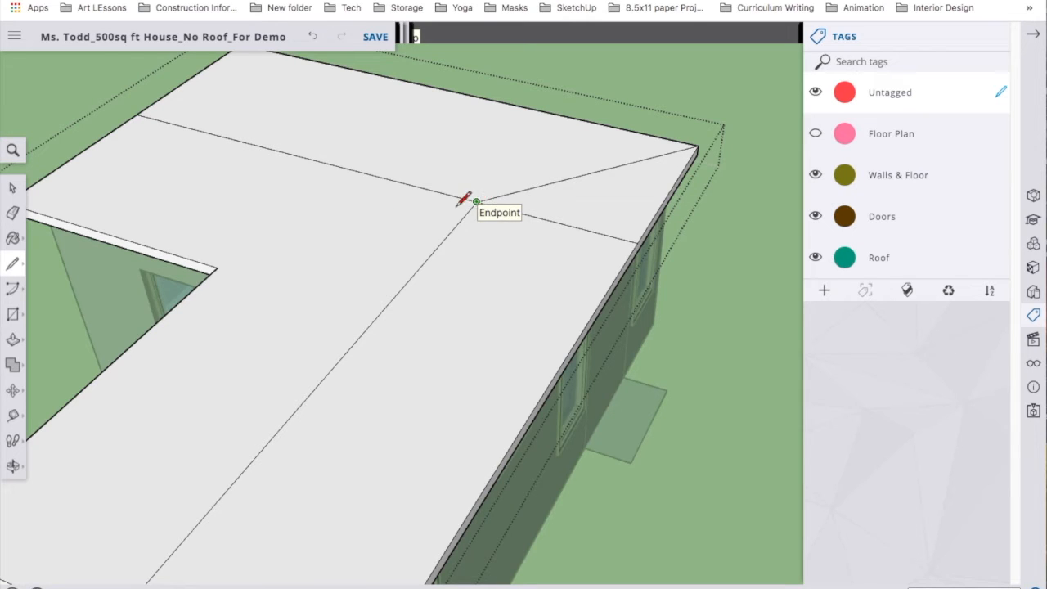
{"action": "left_click", "coordinate": [218, 267]}
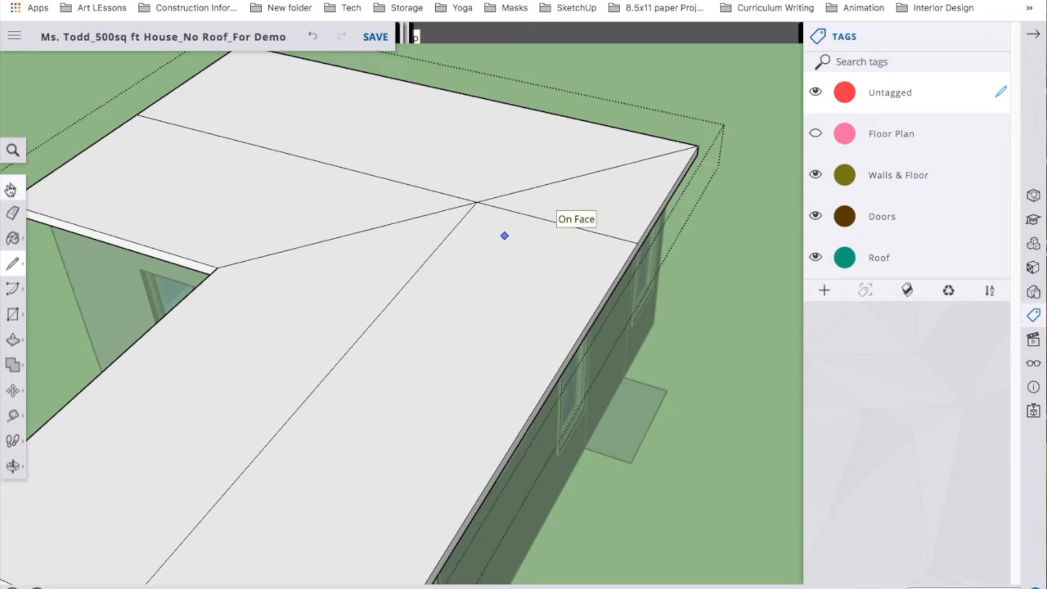
Try to raise the two connected ridge lines to form the roof slopes, and undo the move.
{"action": "left_click", "coordinate": [12, 189]}
{"action": "left_click", "coordinate": [327, 165]}
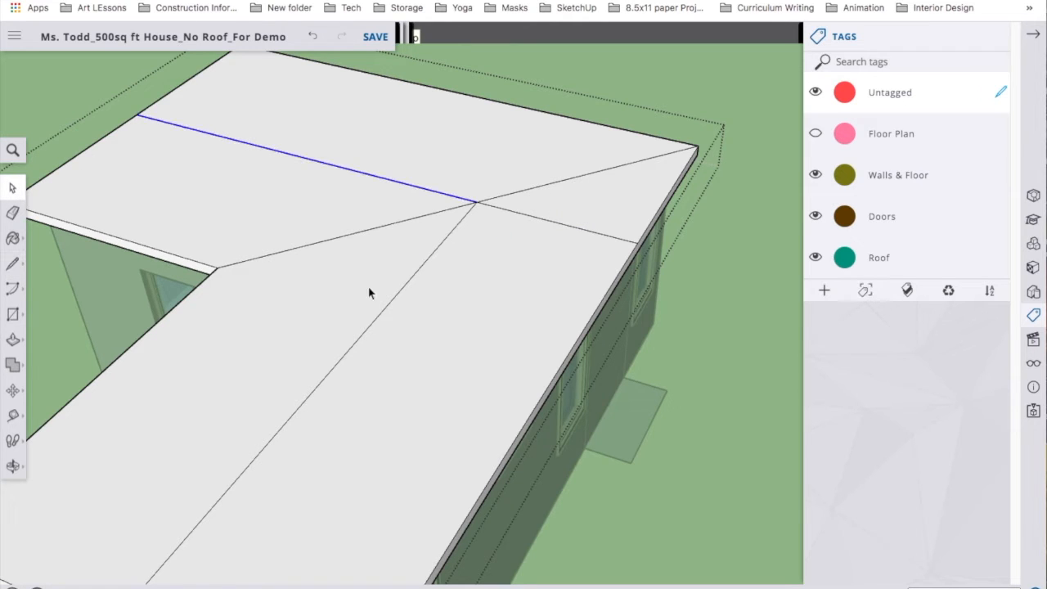
{"action": "left_click", "coordinate": [347, 355], "text": "shift"}
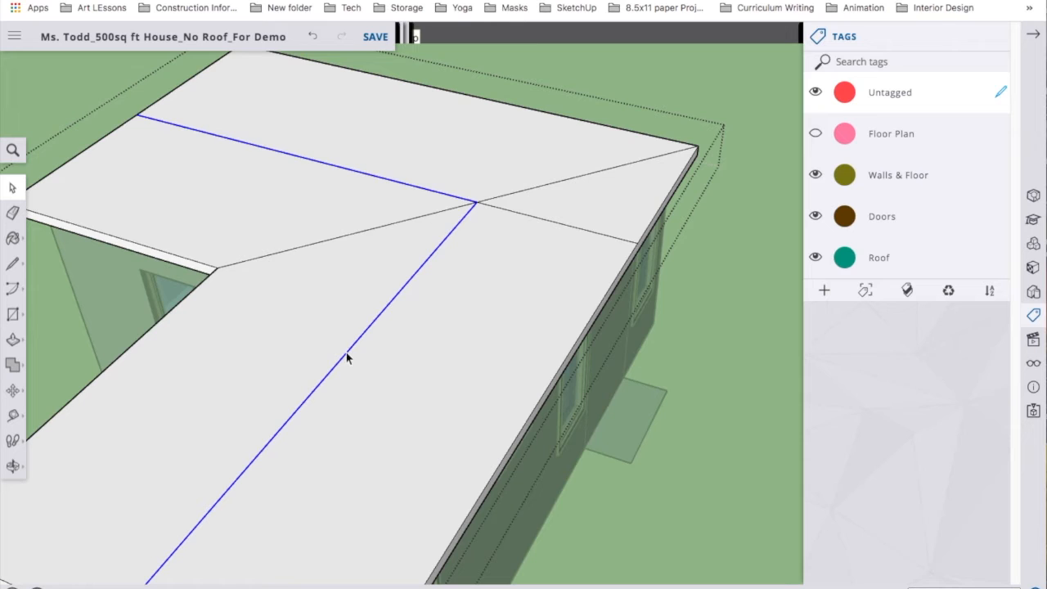
{"action": "left_click", "coordinate": [12, 390]}
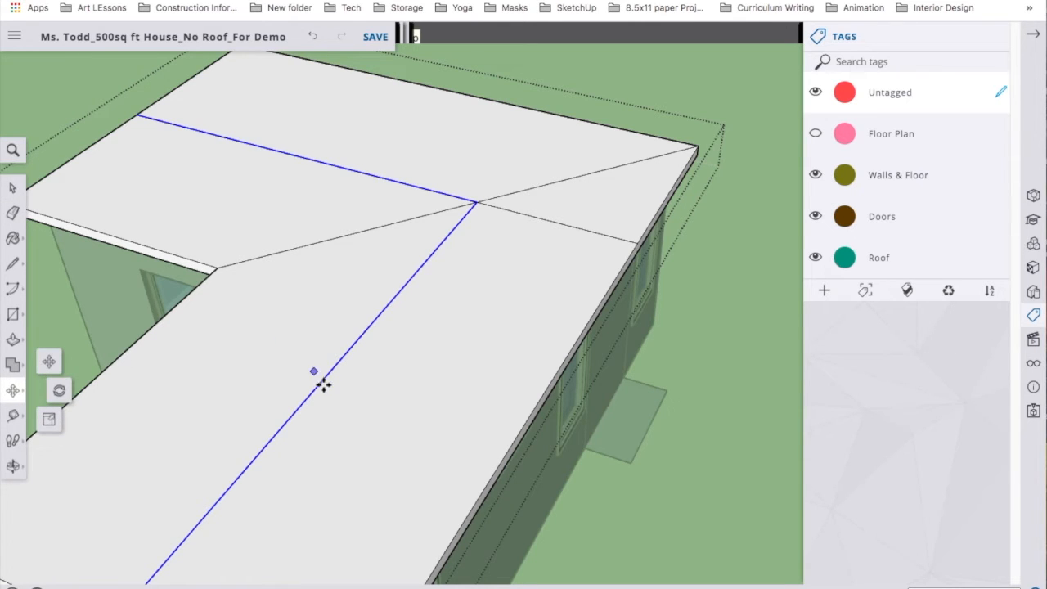
{"action": "mouse_move", "coordinate": [323, 383]}
{"action": "left_mouse_down"}
{"action": "mouse_move", "coordinate": [322, 335]}
{"action": "mouse_move", "coordinate": [342, 292]}
{"action": "left_mouse_up"}
{"action": "middle_click_drag", "start_coordinate": [474, 251], "coordinate": [16, 288]}
{"action": "scroll", "coordinate": [441, 220], "scroll_direction": "up", "scroll_amount": 1}
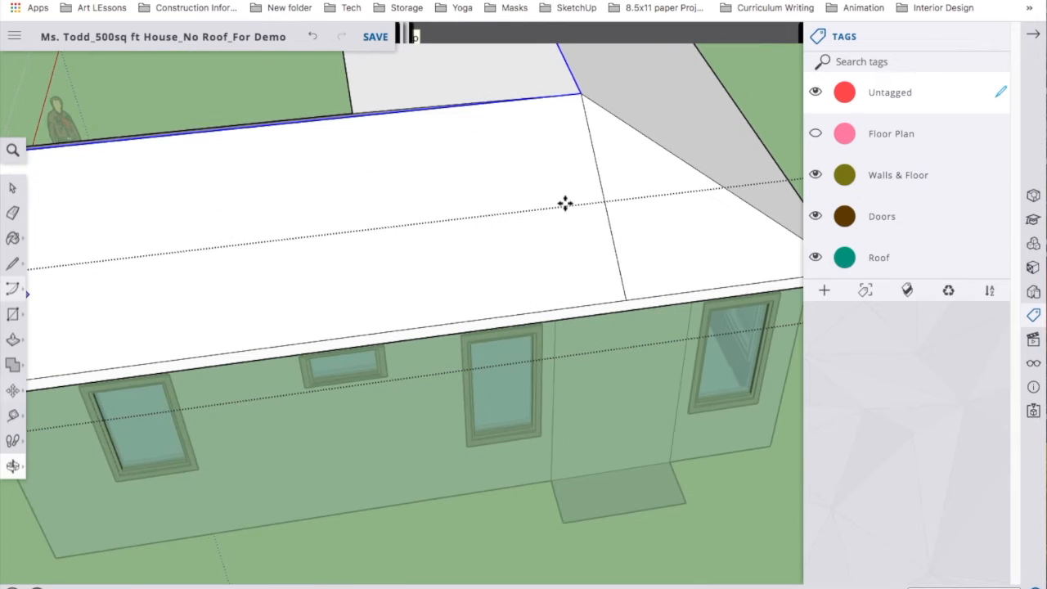
{"action": "middle_click_drag", "start_coordinate": [609, 265], "coordinate": [401, 296]}
{"action": "scroll", "coordinate": [402, 304], "scroll_direction": "down", "scroll_amount": 2}
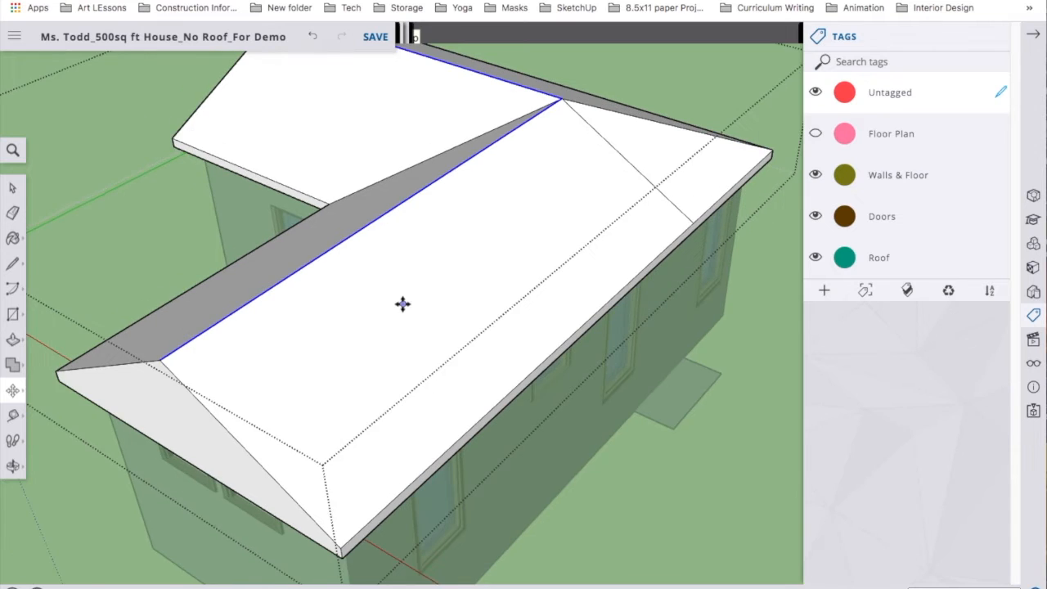
{"action": "key", "text": "ctrl+z"}
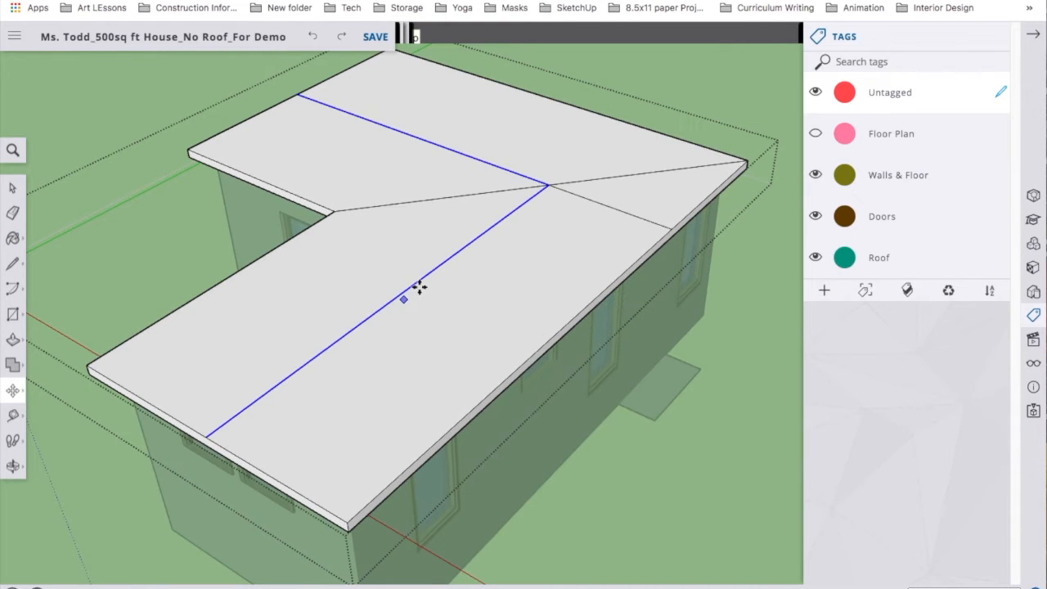
Erase the leftover ridge segment between the ridge intersection and the roof's outer long edge.
{"action": "left_click", "coordinate": [11, 214]}
{"action": "left_click", "coordinate": [617, 210]}
{"action": "left_click", "coordinate": [618, 209]}
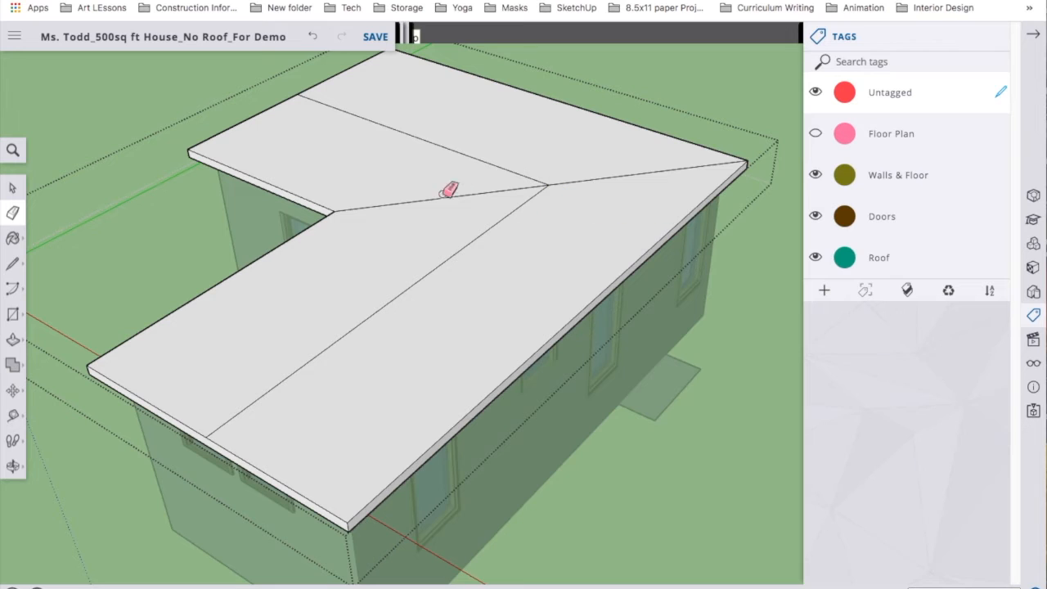
Select both ridge lines and move them straight up along the blue axis to form the L-shaped gable roof.
{"action": "left_click", "coordinate": [433, 148]}
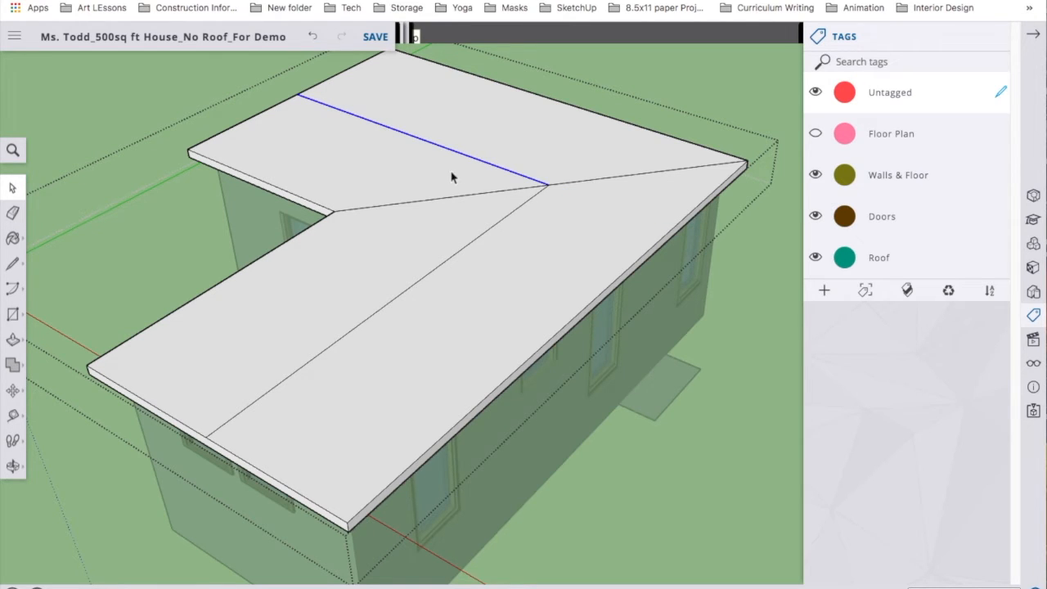
{"action": "left_click", "coordinate": [399, 299], "text": "shift"}
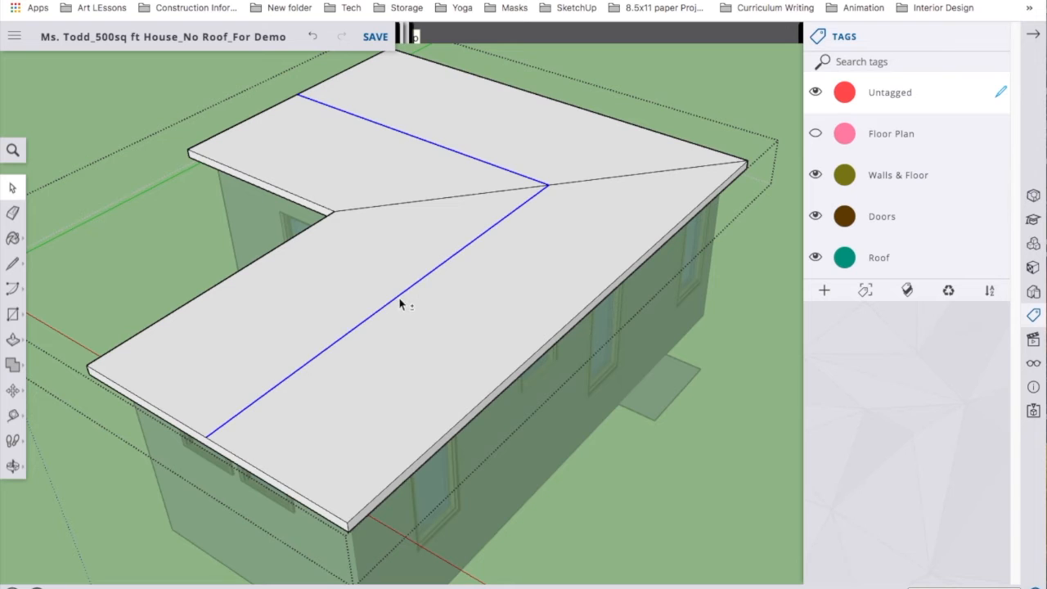
{"action": "left_click", "coordinate": [15, 396]}
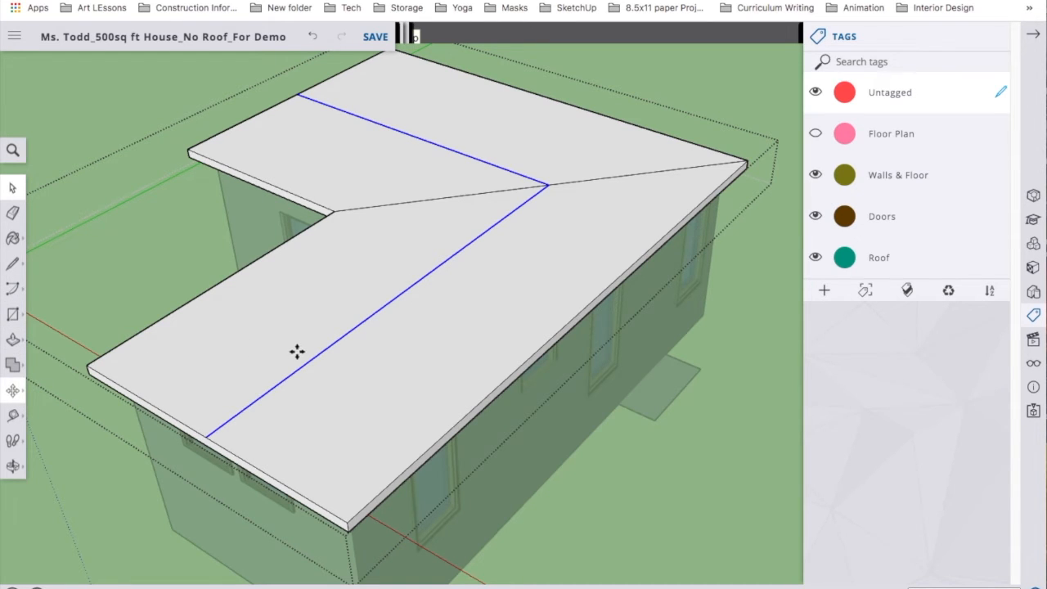
{"action": "left_click", "coordinate": [389, 301]}
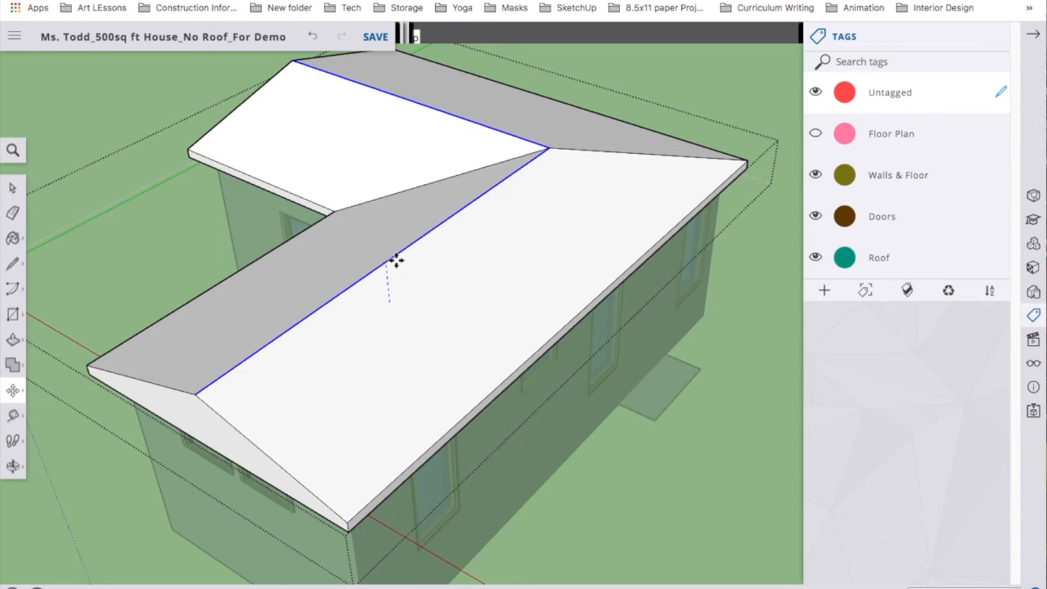
{"action": "left_click", "coordinate": [396, 261]}
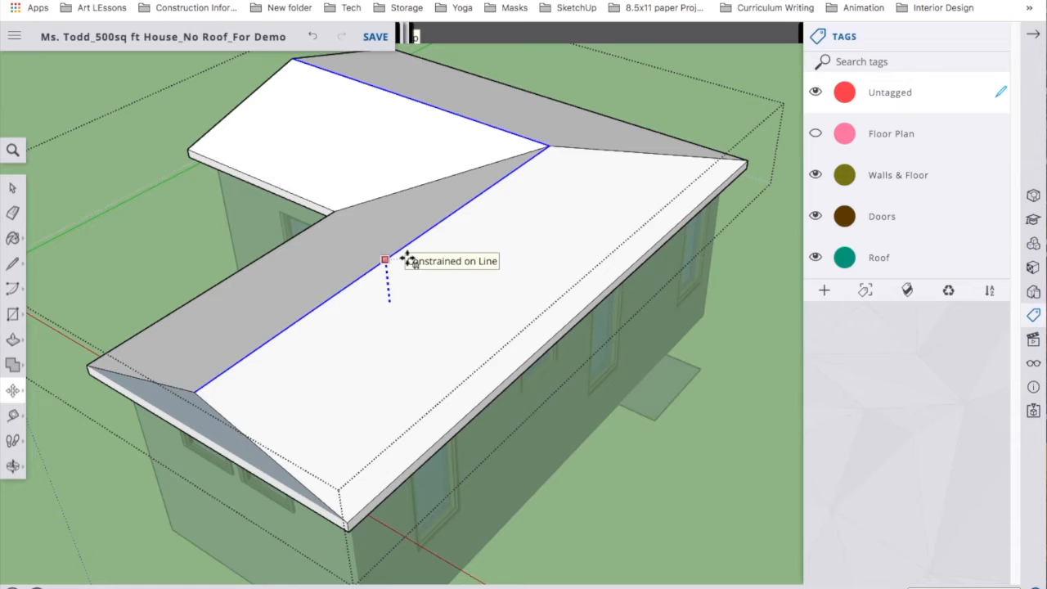
{"action": "left_click", "coordinate": [406, 259]}
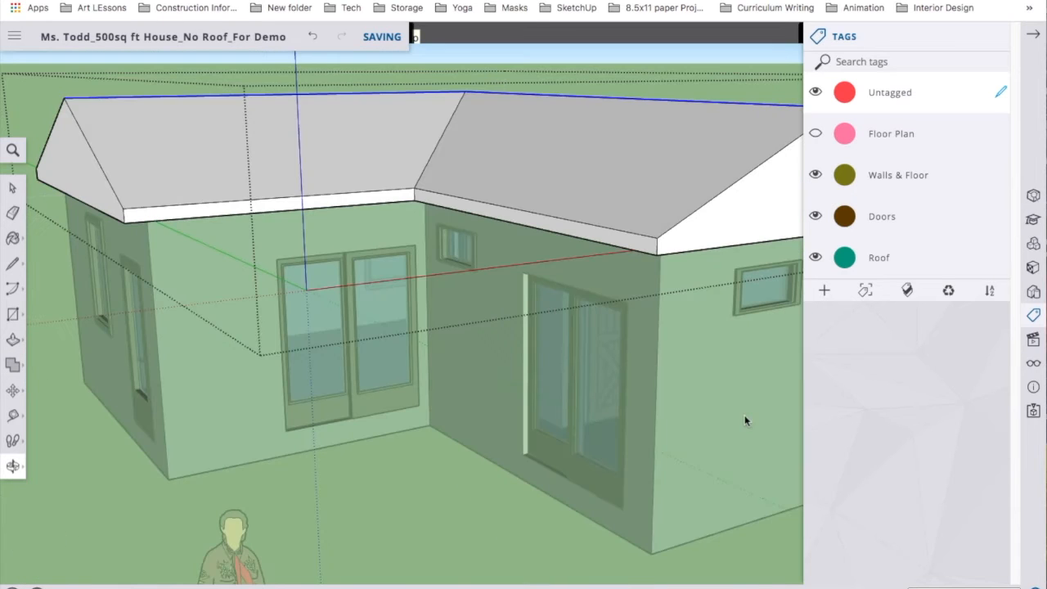
Place a guide line on the gable face, parallel to its sloped edge and about 5 7/16" inside it, through the lower corner.
{"action": "scroll", "coordinate": [180, 349], "scroll_direction": "up", "scroll_amount": 2}
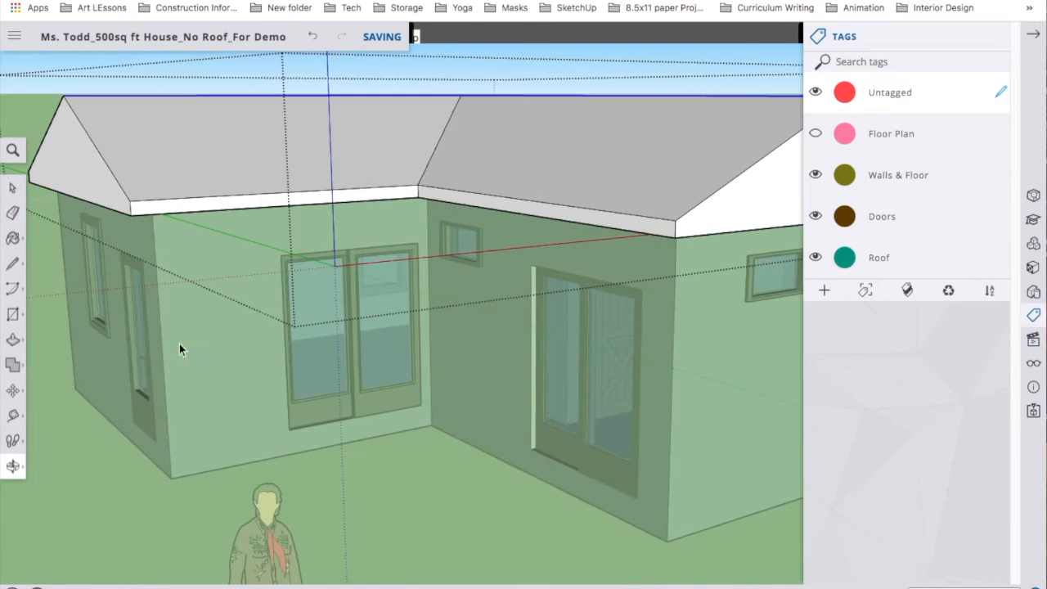
{"action": "scroll", "coordinate": [406, 398], "scroll_direction": "up", "scroll_amount": 2}
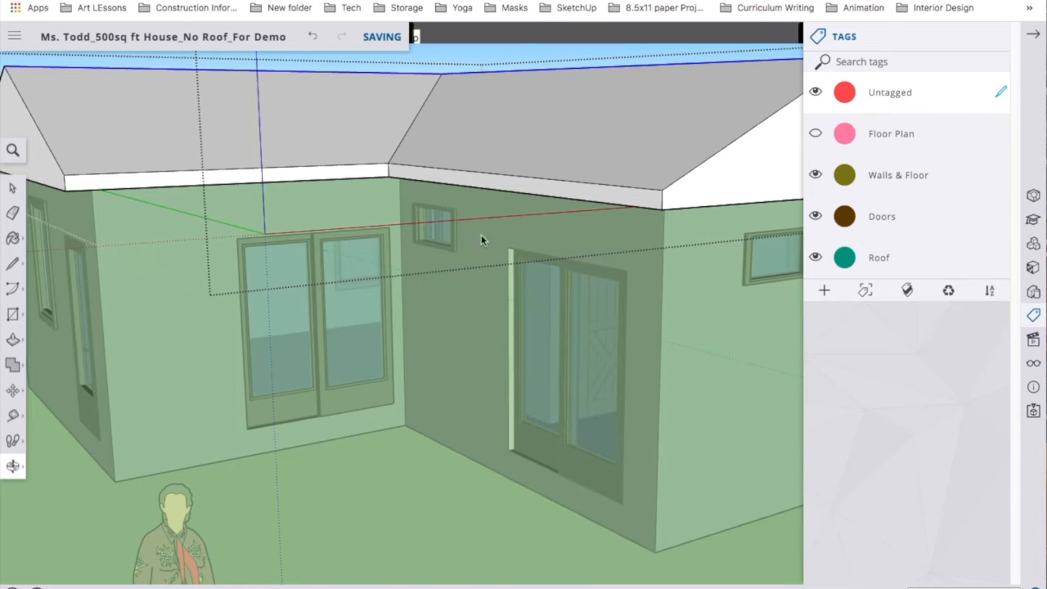
{"action": "middle_click_drag", "start_coordinate": [285, 234], "coordinate": [548, 518]}
{"action": "scroll", "coordinate": [547, 518], "scroll_direction": "up", "scroll_amount": 2}
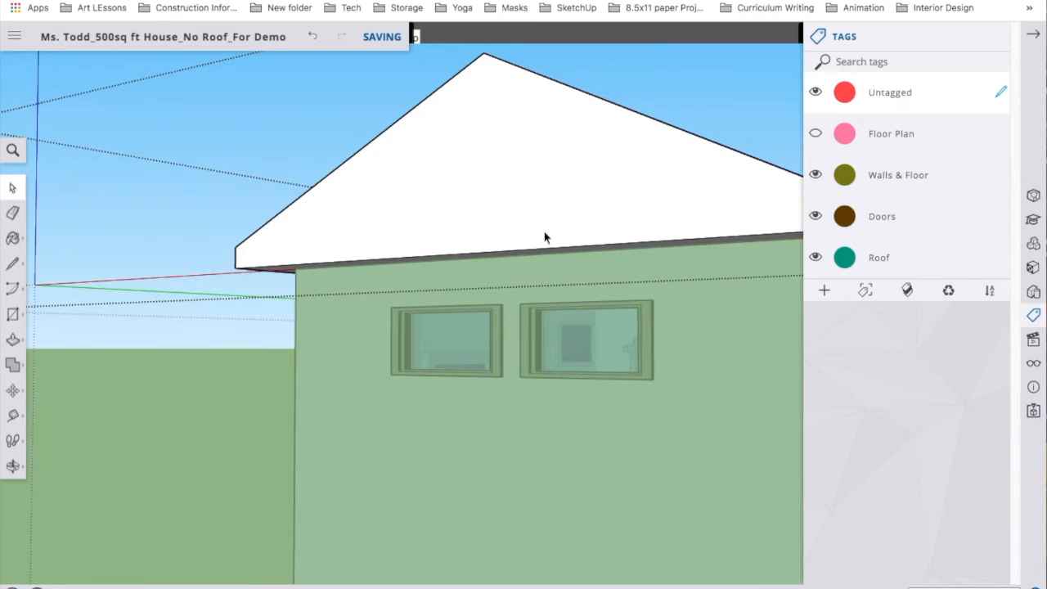
{"action": "middle_click_drag", "start_coordinate": [488, 287], "coordinate": [476, 328]}
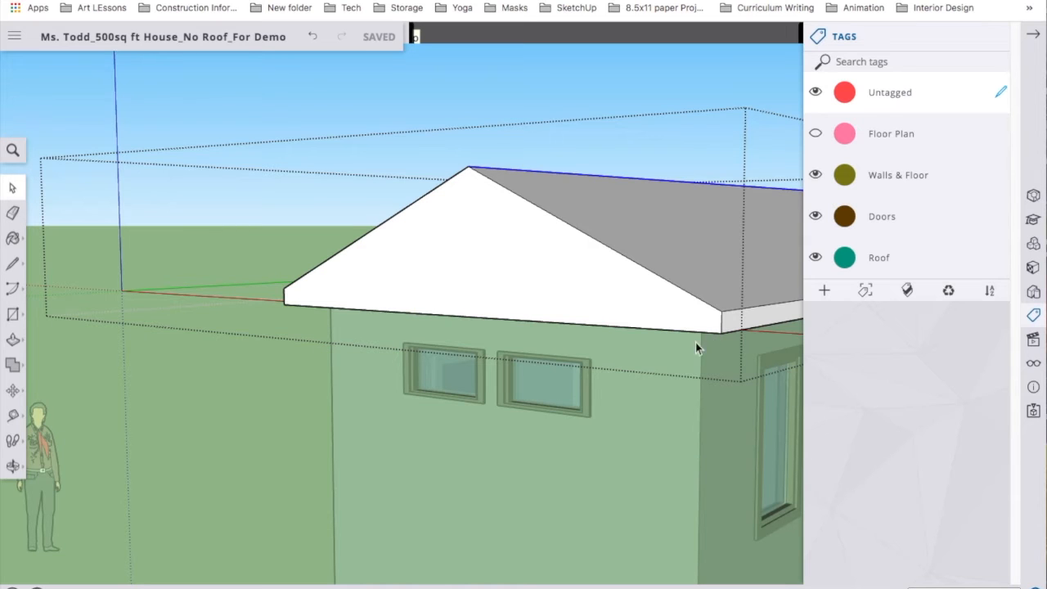
{"action": "mouse_move", "coordinate": [640, 430]}
{"action": "middle_mouse_down"}
{"action": "mouse_move", "coordinate": [613, 222]}
{"action": "mouse_move", "coordinate": [682, 440]}
{"action": "mouse_move", "coordinate": [648, 439]}
{"action": "middle_mouse_up"}
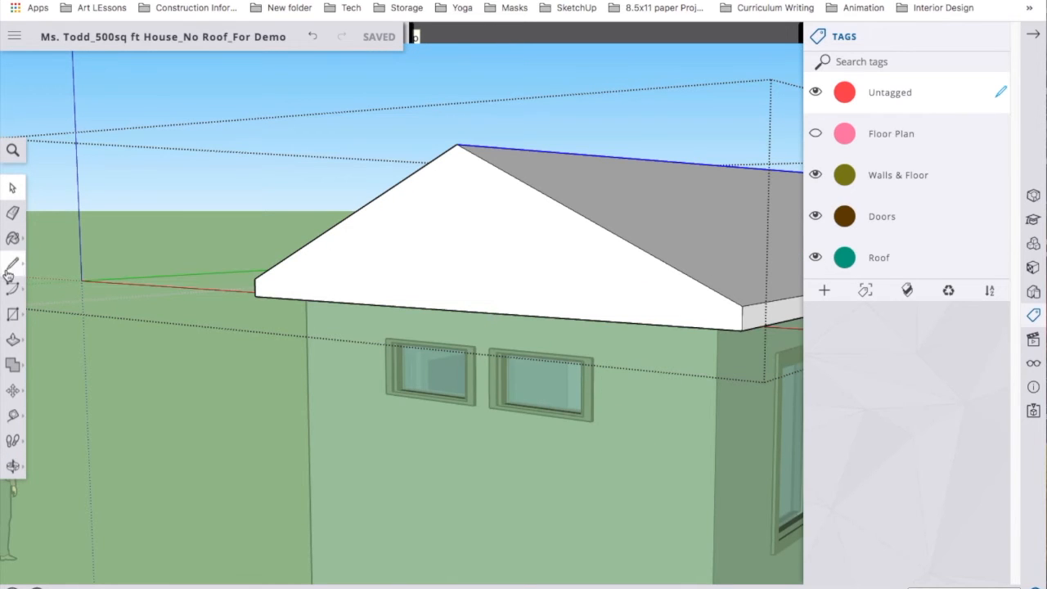
{"action": "left_click", "coordinate": [13, 414]}
{"action": "left_click", "coordinate": [634, 244]}
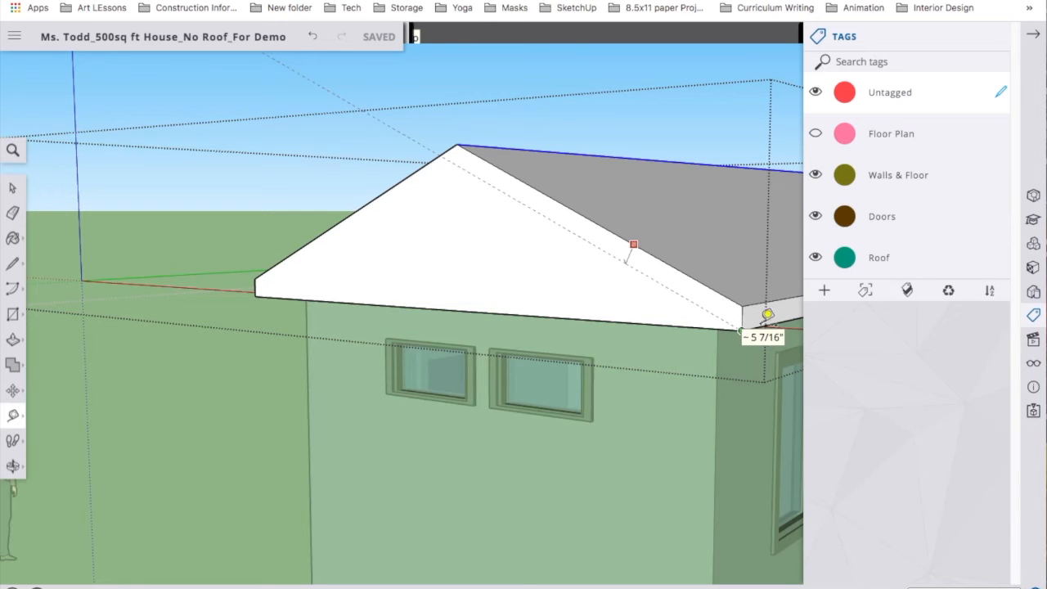
{"action": "left_click", "coordinate": [727, 300]}
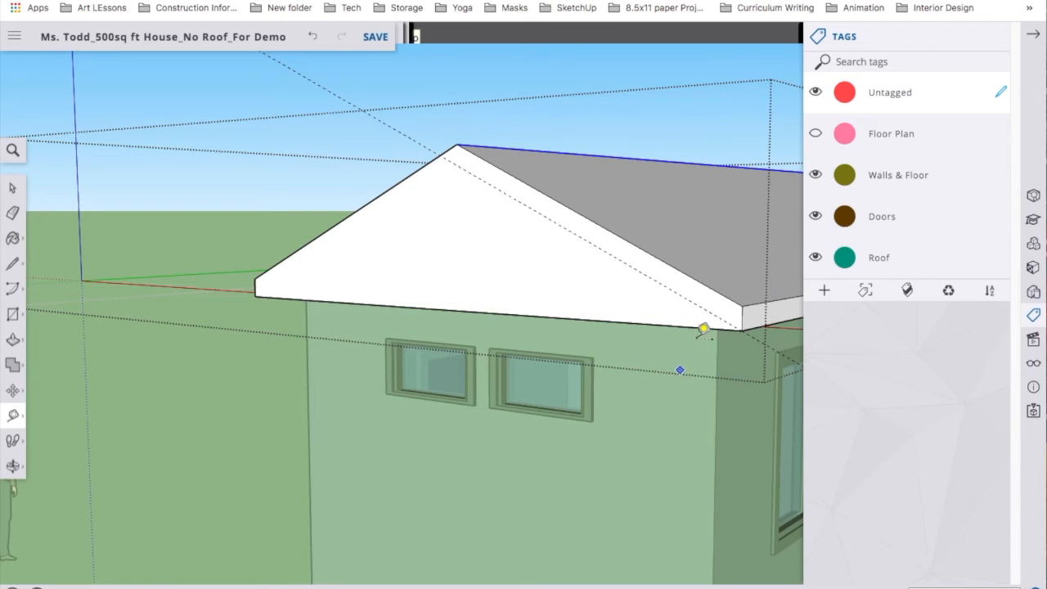
Place a second guide on the gable face, parallel to its other sloped edge and about 5 13/16" inside, through that side's lower corner.
{"action": "middle_click_drag", "start_coordinate": [701, 329], "coordinate": [697, 253]}
{"action": "middle_click_drag", "start_coordinate": [710, 348], "coordinate": [748, 224]}
{"action": "scroll", "coordinate": [748, 224], "scroll_direction": "up", "scroll_amount": 2}
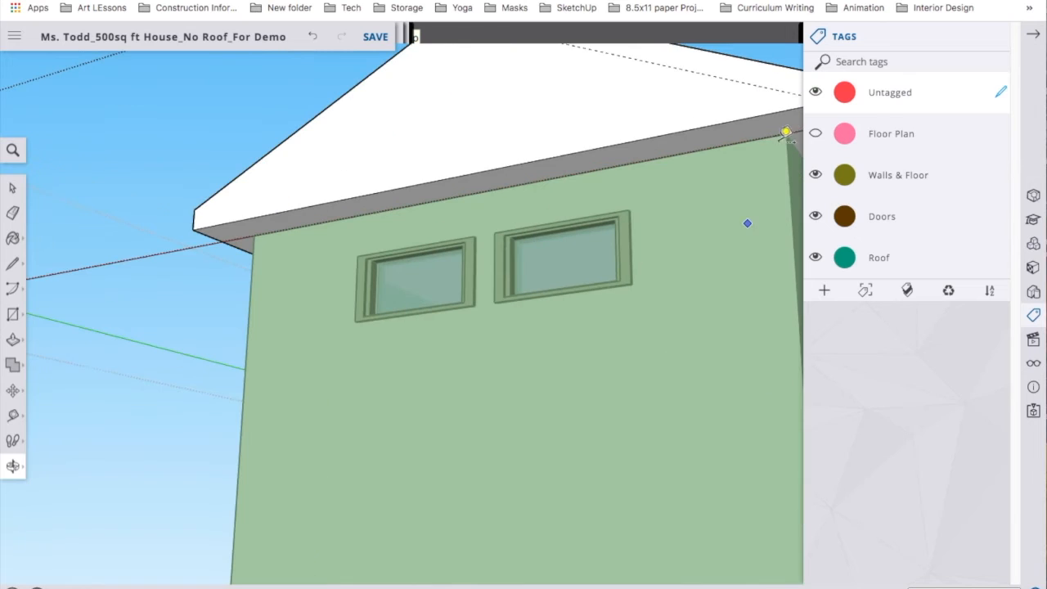
{"action": "middle_click_drag", "start_coordinate": [696, 259], "coordinate": [626, 325]}
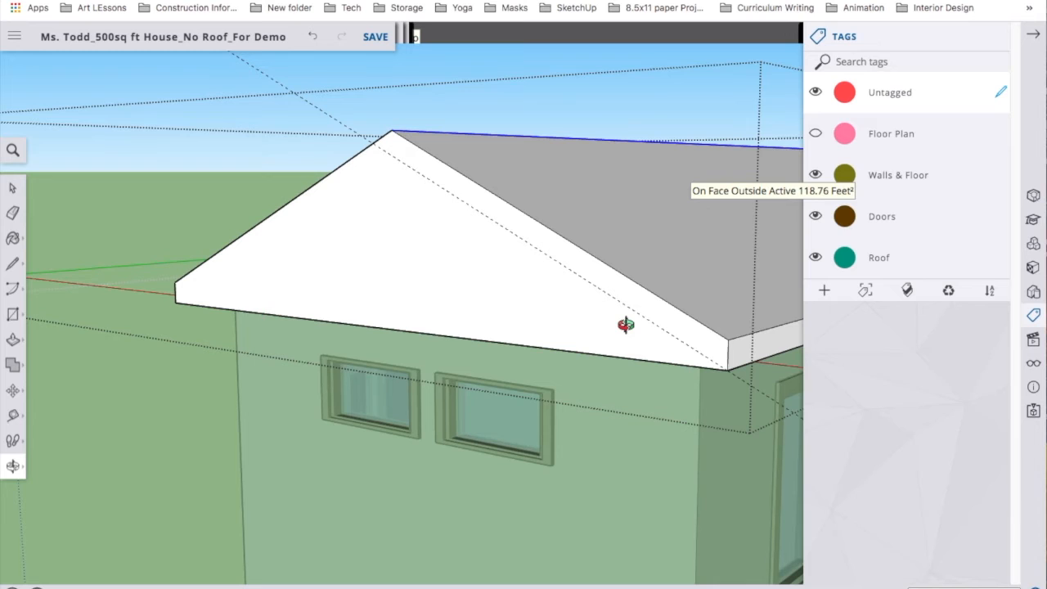
{"action": "mouse_move", "coordinate": [626, 325]}
{"action": "middle_mouse_down"}
{"action": "mouse_move", "coordinate": [639, 234]}
{"action": "mouse_move", "coordinate": [627, 226]}
{"action": "mouse_move", "coordinate": [662, 313]}
{"action": "mouse_move", "coordinate": [649, 332]}
{"action": "mouse_move", "coordinate": [661, 325]}
{"action": "middle_mouse_up"}
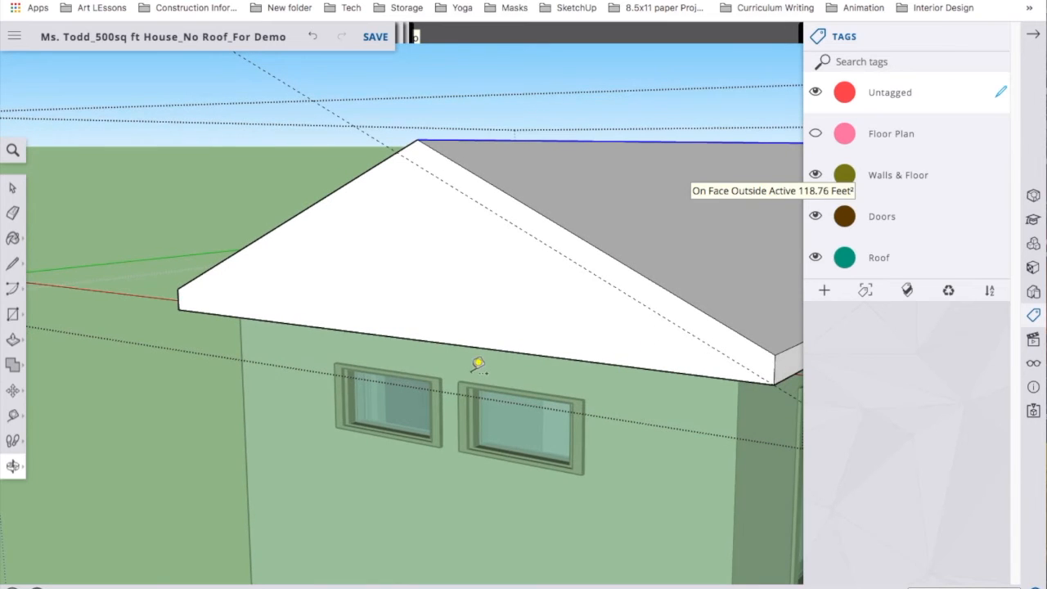
{"action": "middle_click_drag", "start_coordinate": [367, 411], "coordinate": [417, 389]}
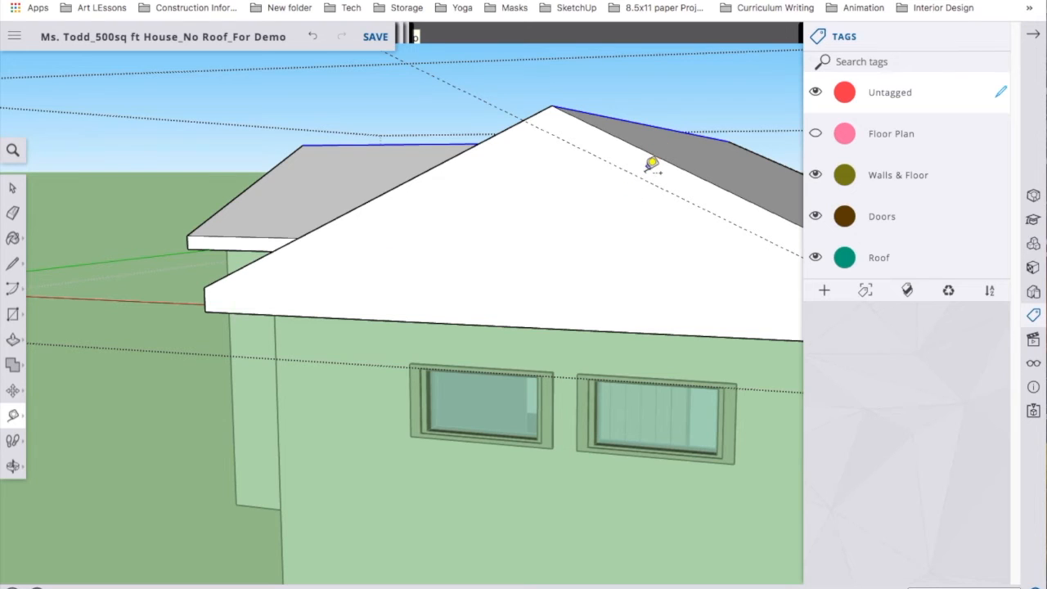
{"action": "left_click", "coordinate": [352, 209]}
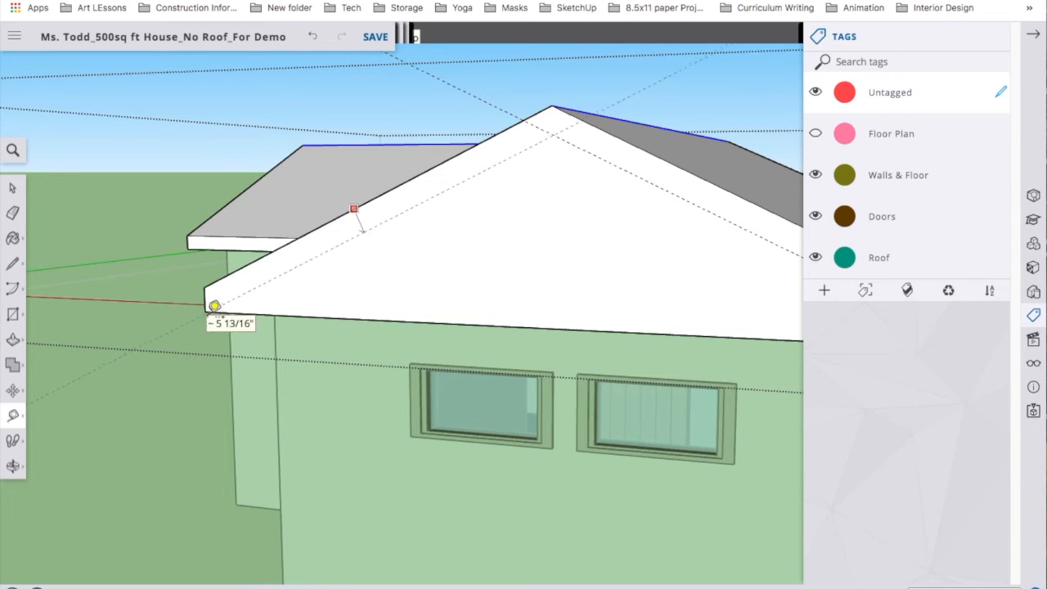
{"action": "left_click", "coordinate": [215, 305]}
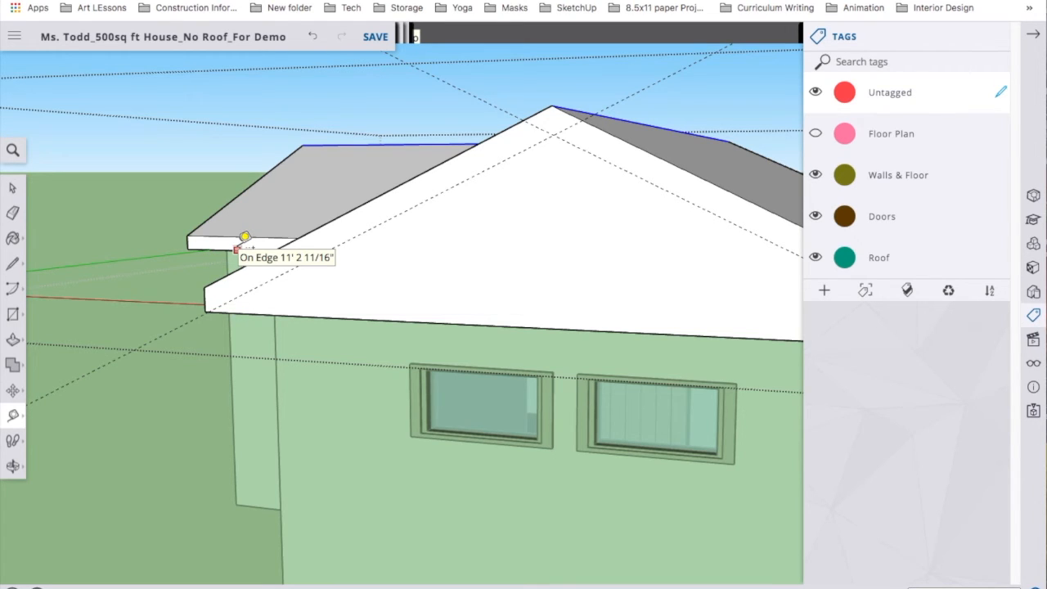
{"action": "left_click", "coordinate": [280, 284]}
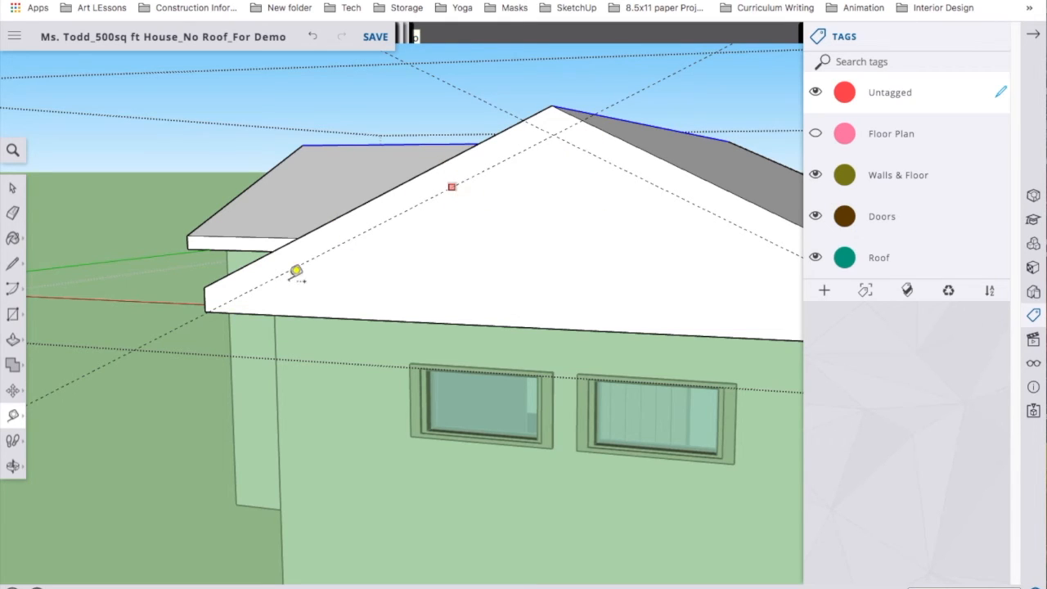
Place vertical guides on the gable face, 1' in from each of its two short vertical end edges.
{"action": "middle_click_drag", "start_coordinate": [357, 406], "coordinate": [548, 406]}
{"action": "scroll", "coordinate": [504, 355], "scroll_direction": "up", "scroll_amount": 1}
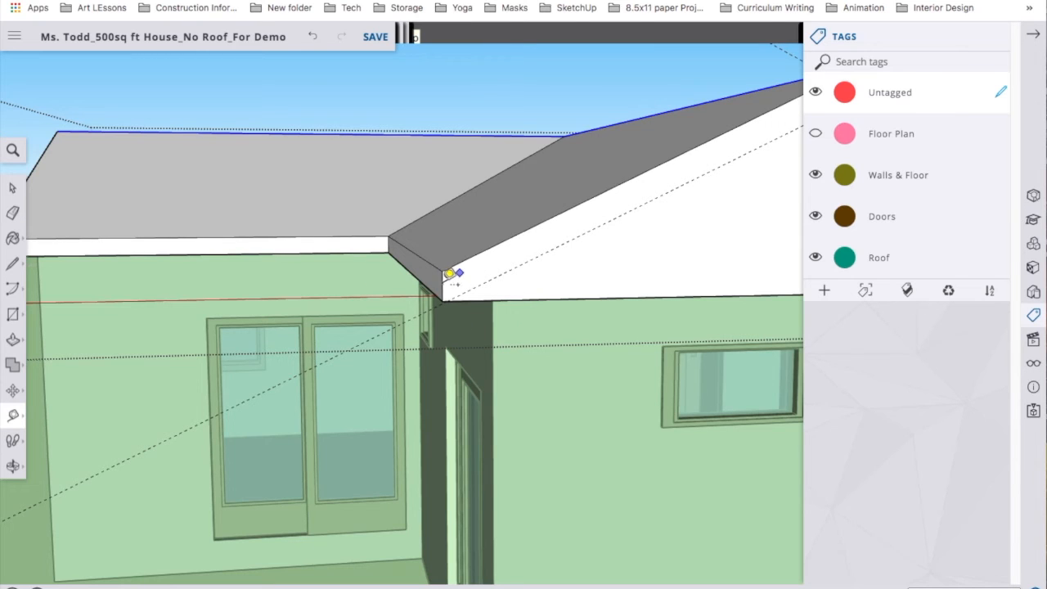
{"action": "left_click", "coordinate": [443, 283]}
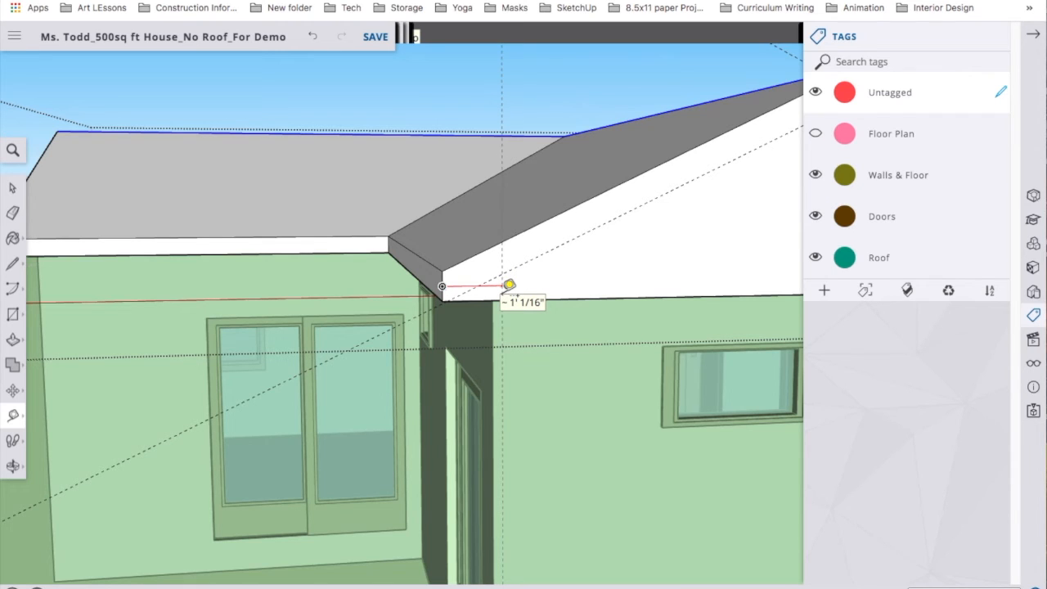
{"action": "mouse_move", "coordinate": [636, 490]}
{"action": "middle_mouse_down", "text": "shift"}
{"action": "mouse_move", "coordinate": [205, 467]}
{"action": "mouse_move", "coordinate": [175, 475]}
{"action": "mouse_move", "coordinate": [185, 479]}
{"action": "middle_mouse_up", "text": "shift"}
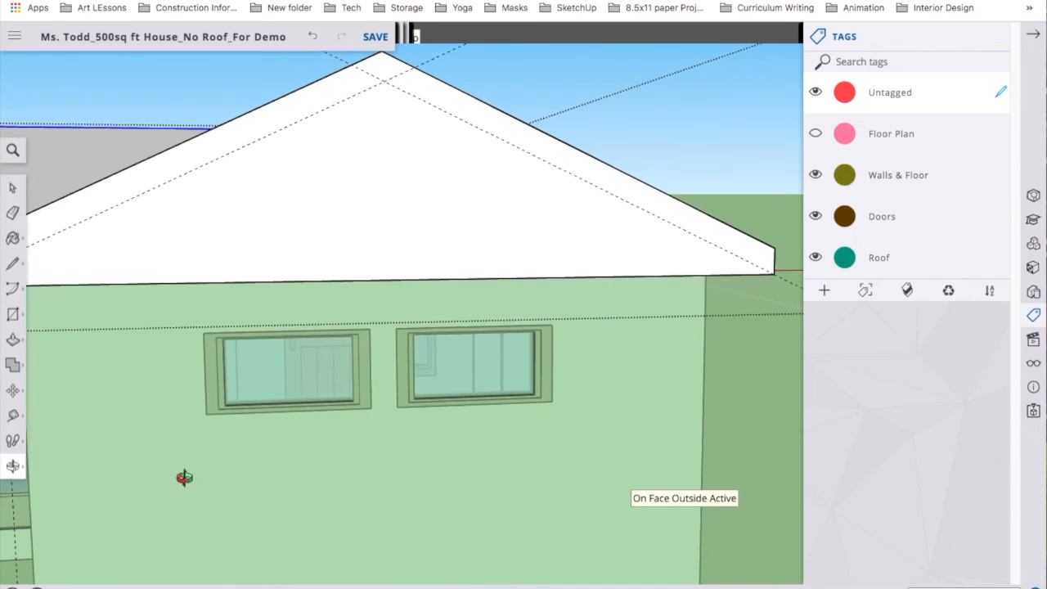
{"action": "left_click", "coordinate": [781, 261]}
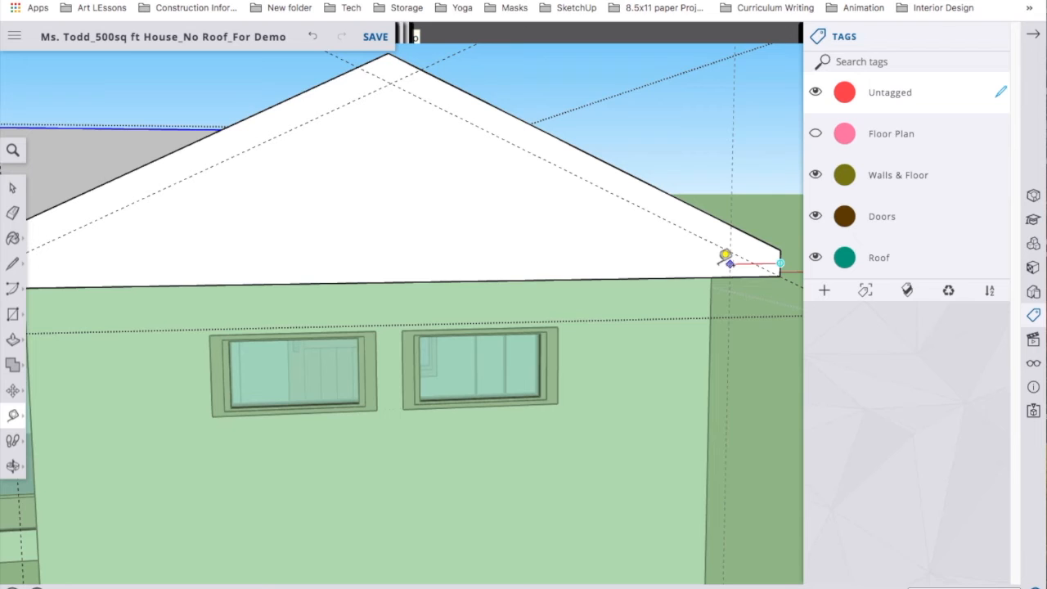
{"action": "type", "text": "1"}
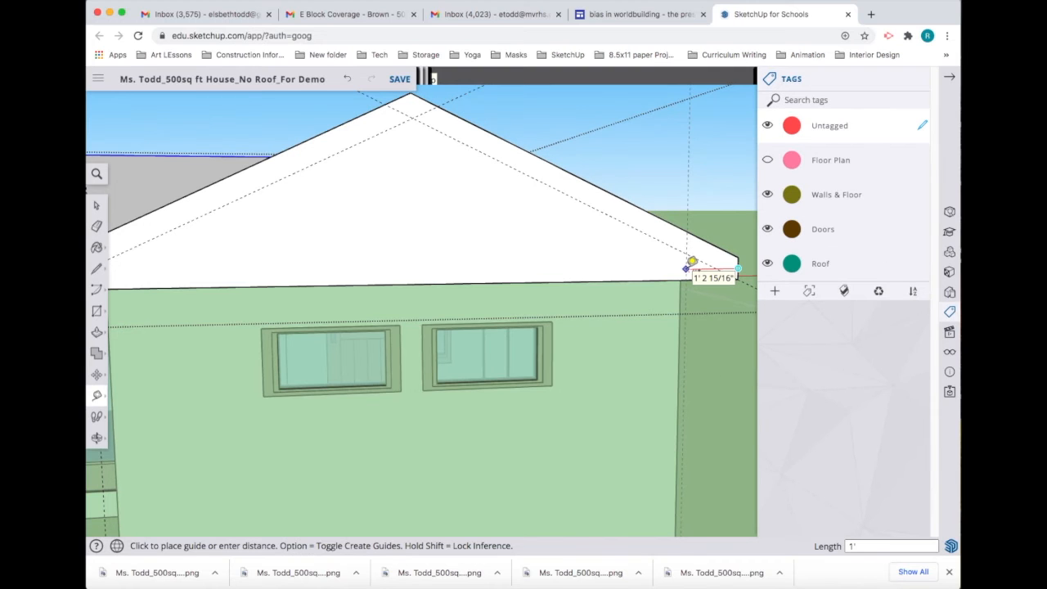
{"action": "key", "text": "Return"}
Trace the inner gable outline with lines along the guides, from the bottom edge up to the peak intersection and back down.
{"action": "scroll", "coordinate": [687, 270], "scroll_direction": "down", "scroll_amount": 3}
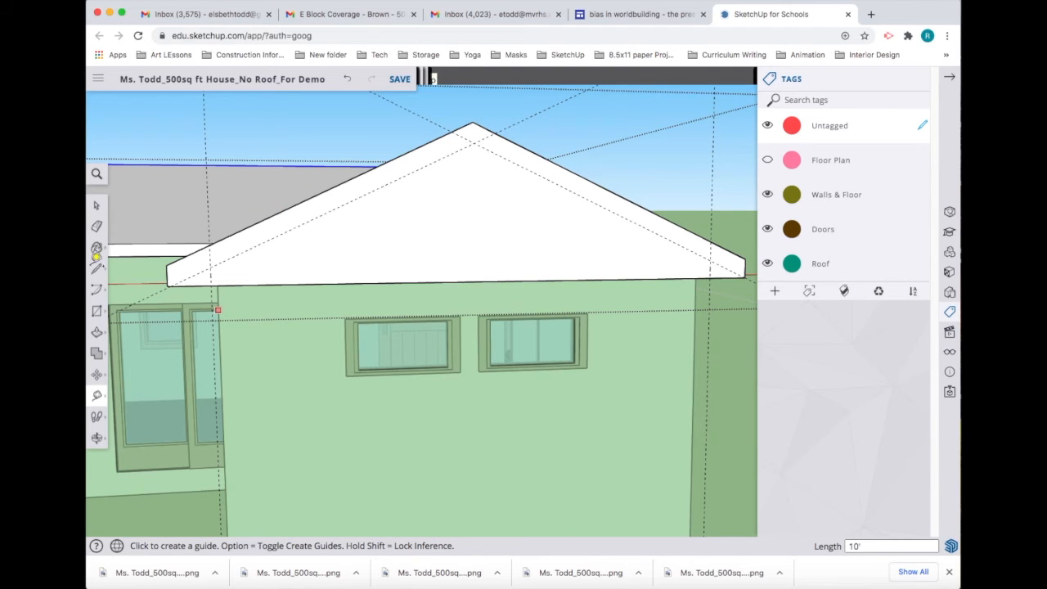
{"action": "left_click", "coordinate": [96, 271]}
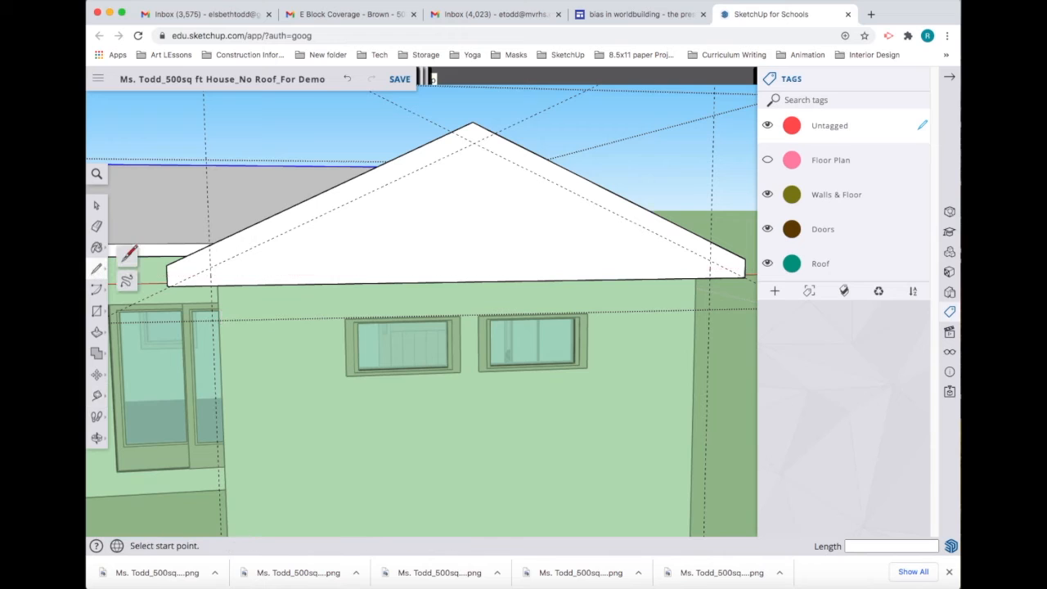
{"action": "left_click", "coordinate": [212, 283]}
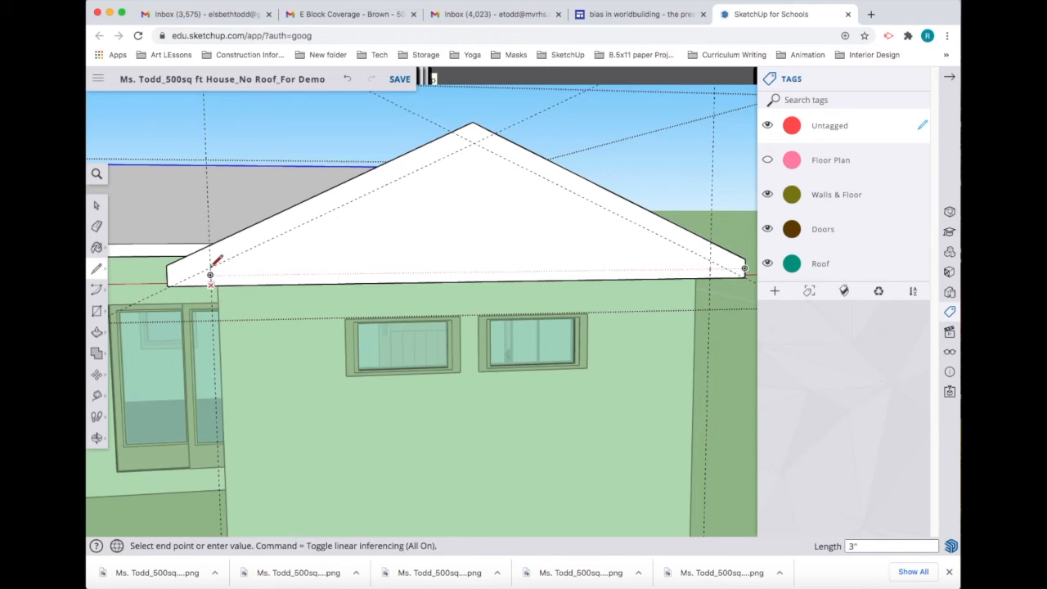
{"action": "left_click", "coordinate": [210, 268]}
{"action": "left_click", "coordinate": [474, 143]}
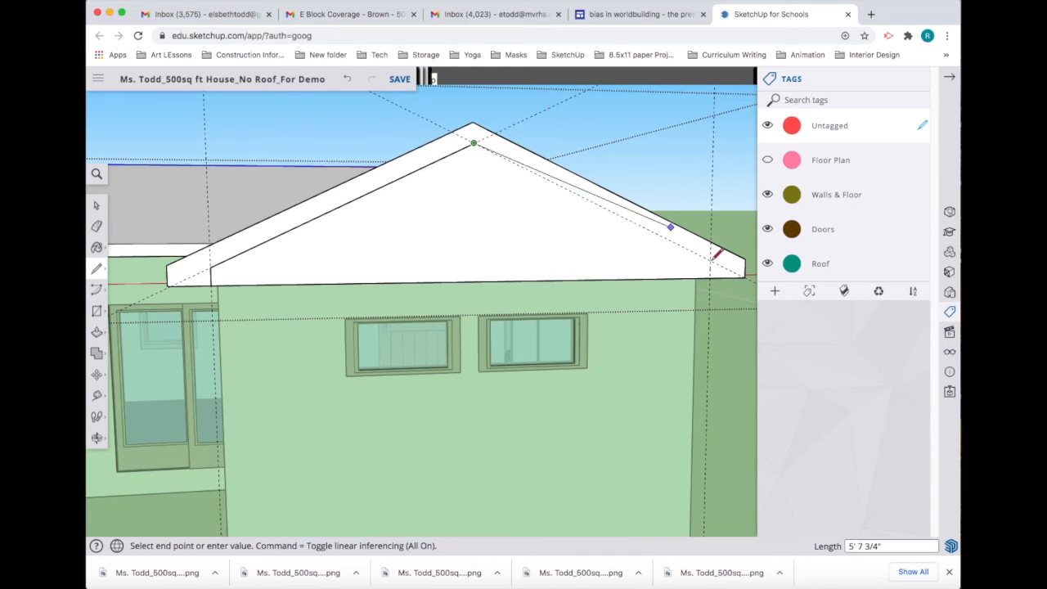
{"action": "left_click", "coordinate": [710, 261]}
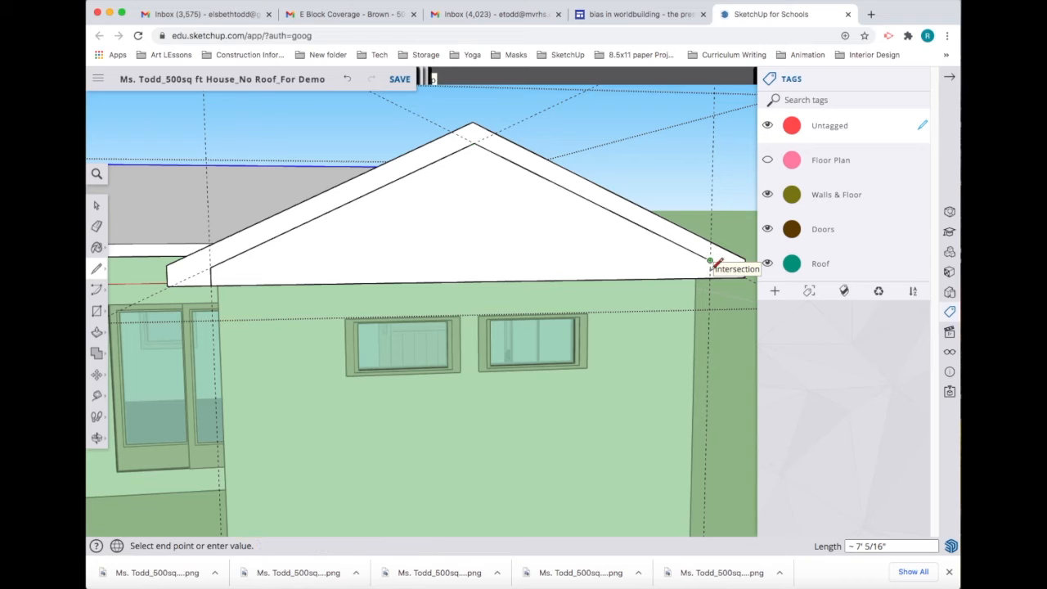
{"action": "left_click", "coordinate": [709, 277]}
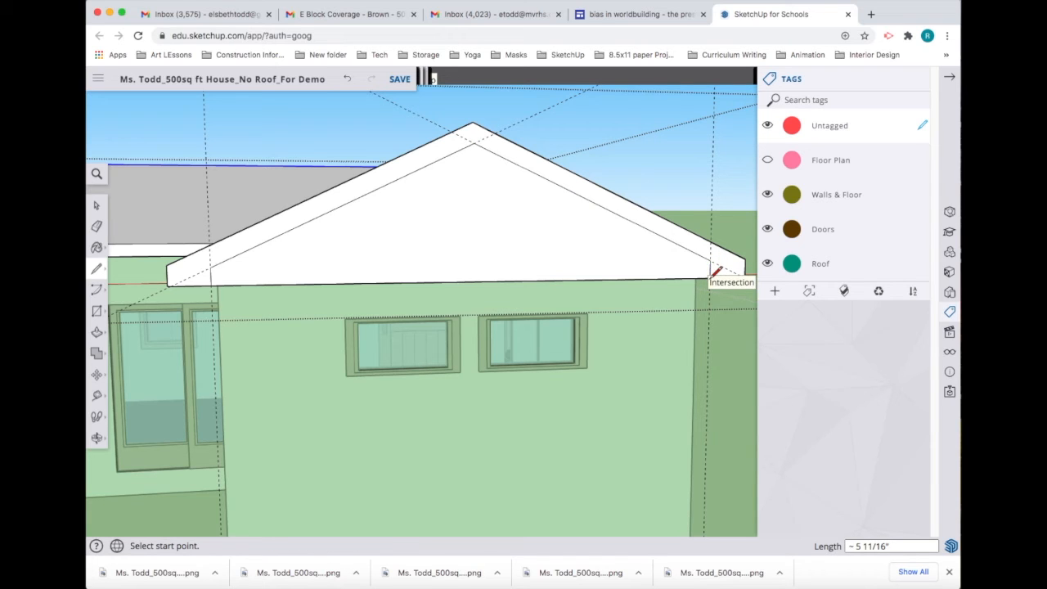
Push the inner gable face in 1' to form the roof overhang.
{"action": "left_click", "coordinate": [95, 207]}
{"action": "left_click", "coordinate": [465, 249]}
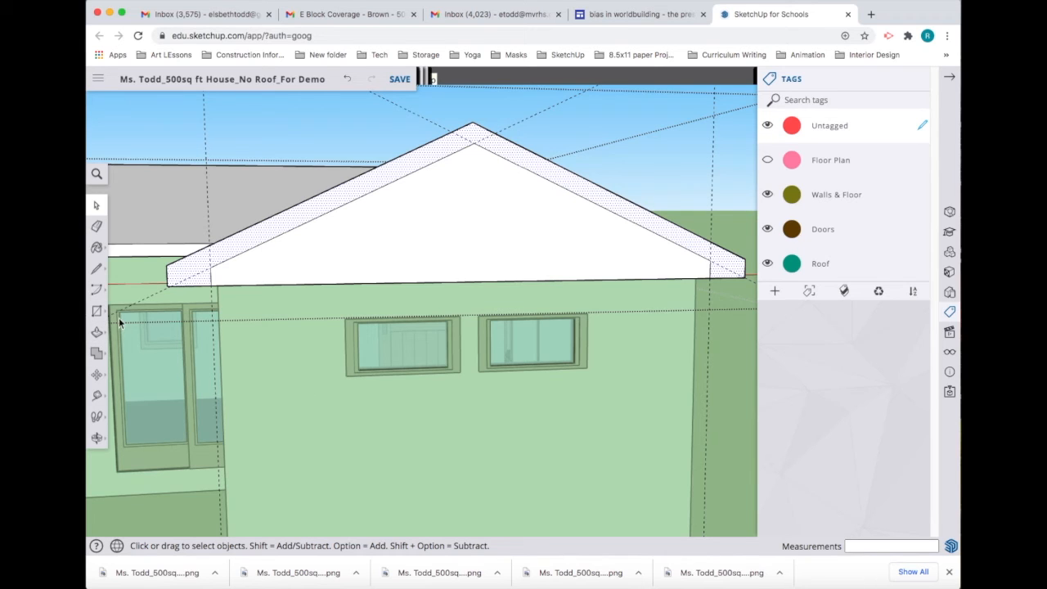
{"action": "left_click", "coordinate": [97, 331]}
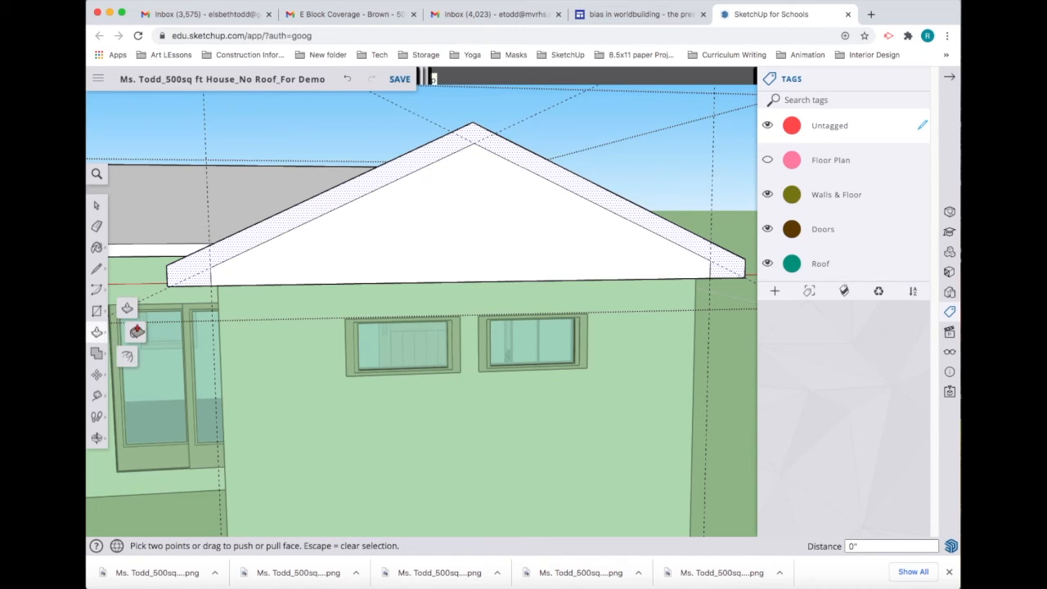
{"action": "left_click", "coordinate": [97, 206]}
{"action": "left_click", "coordinate": [356, 162]}
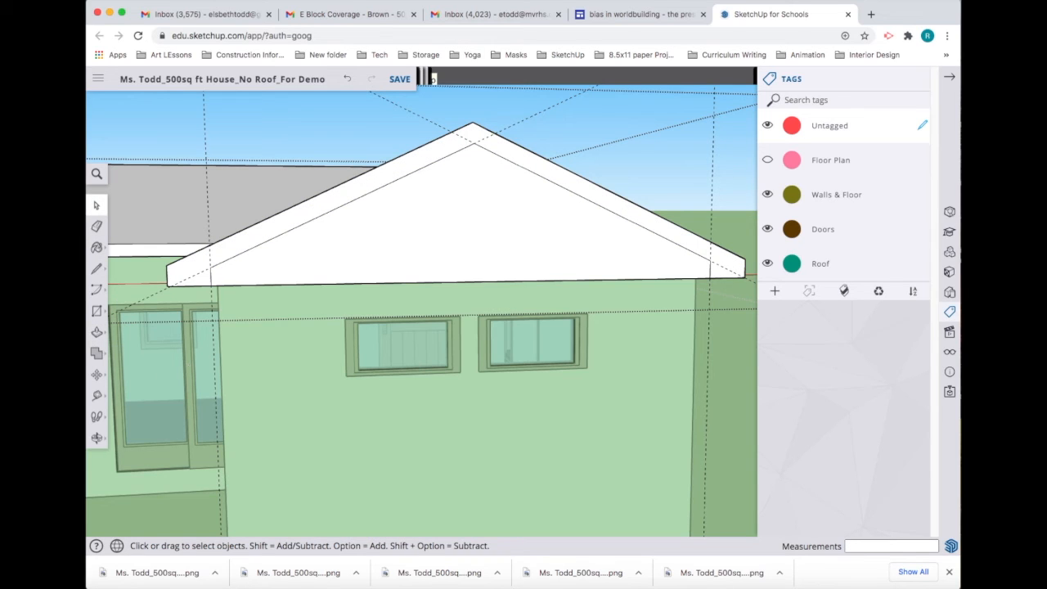
{"action": "left_click", "coordinate": [98, 334]}
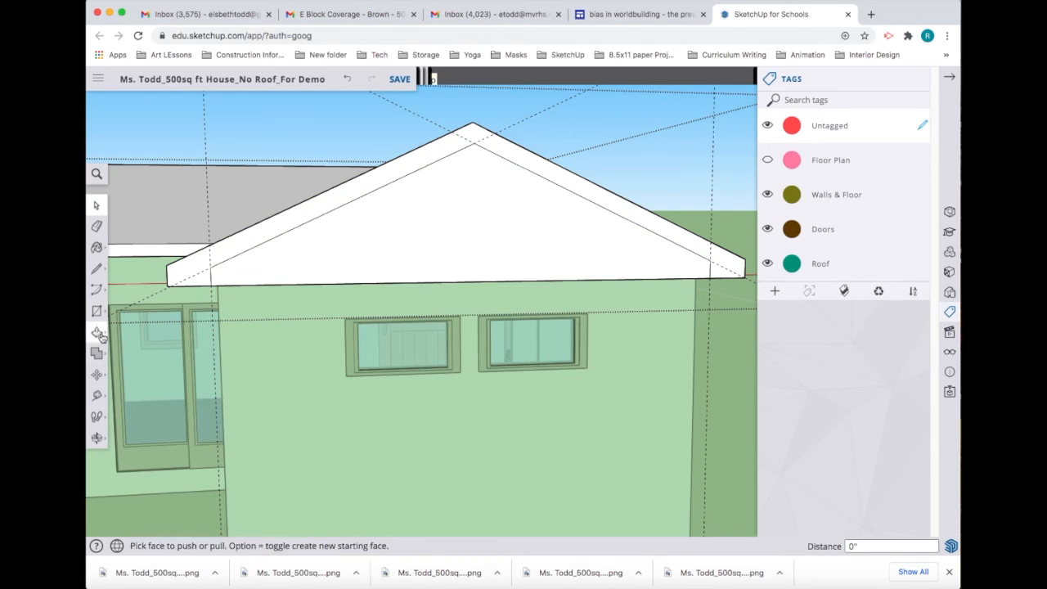
{"action": "left_click", "coordinate": [473, 262]}
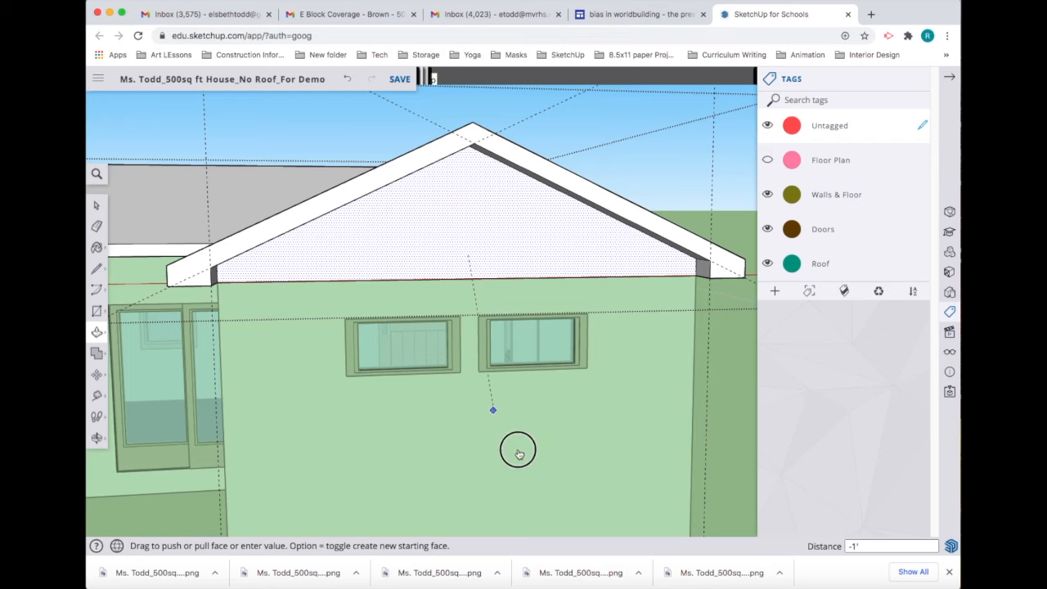
{"action": "left_click", "coordinate": [548, 452]}
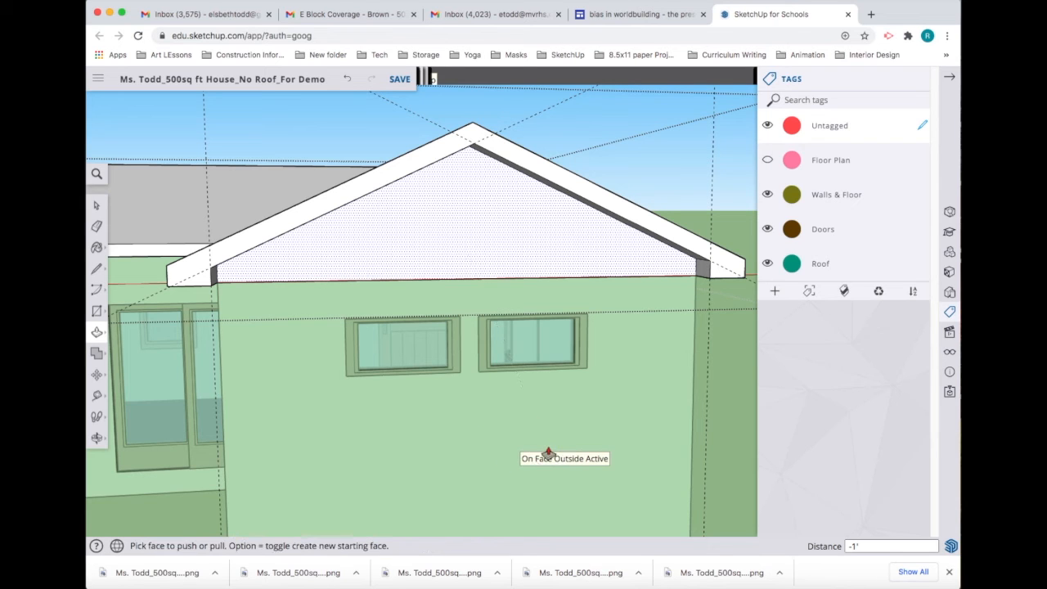
Place guides parallel to both sloped edges of the other wing's gable face, each passing through its lower corner.
{"action": "middle_click_drag", "start_coordinate": [545, 441], "coordinate": [253, 218]}
{"action": "middle_click_drag", "start_coordinate": [275, 321], "coordinate": [205, 334]}
{"action": "key", "text": "p"}
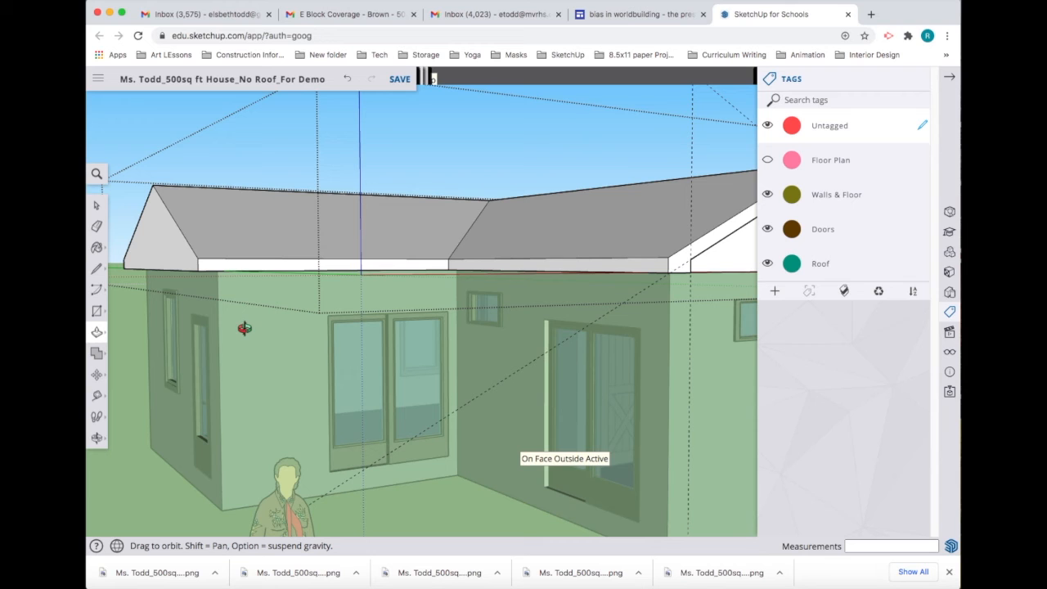
{"action": "middle_click_drag", "start_coordinate": [280, 188], "coordinate": [175, 285]}
{"action": "key", "text": "t"}
{"action": "left_click", "coordinate": [143, 318]}
{"action": "left_click", "coordinate": [179, 283]}
{"action": "left_click", "coordinate": [140, 317]}
{"action": "left_click", "coordinate": [507, 215]}
{"action": "left_click", "coordinate": [643, 283]}
Place vertical guides 1' in from both ends of the second gable face.
{"action": "scroll", "coordinate": [140, 314], "scroll_direction": "up", "scroll_amount": 3}
{"action": "left_click", "coordinate": [140, 309]}
{"action": "left_click", "coordinate": [183, 308]}
{"action": "scroll", "coordinate": [576, 274], "scroll_direction": "down", "scroll_amount": 7}
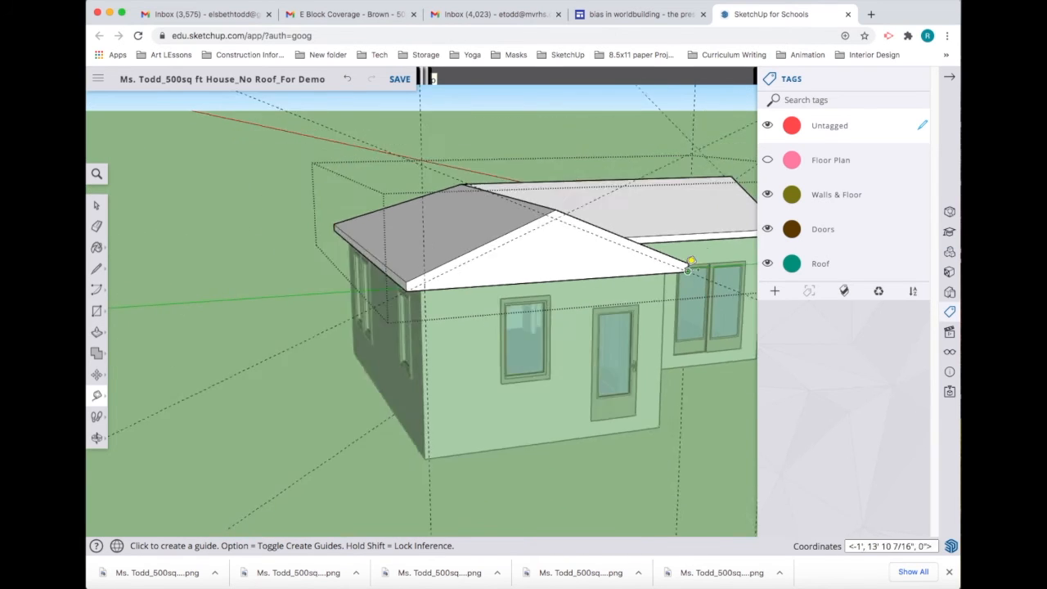
{"action": "scroll", "coordinate": [686, 268], "scroll_direction": "up", "scroll_amount": 3}
{"action": "scroll", "coordinate": [676, 264], "scroll_direction": "up", "scroll_amount": 3}
{"action": "left_click", "coordinate": [671, 267]}
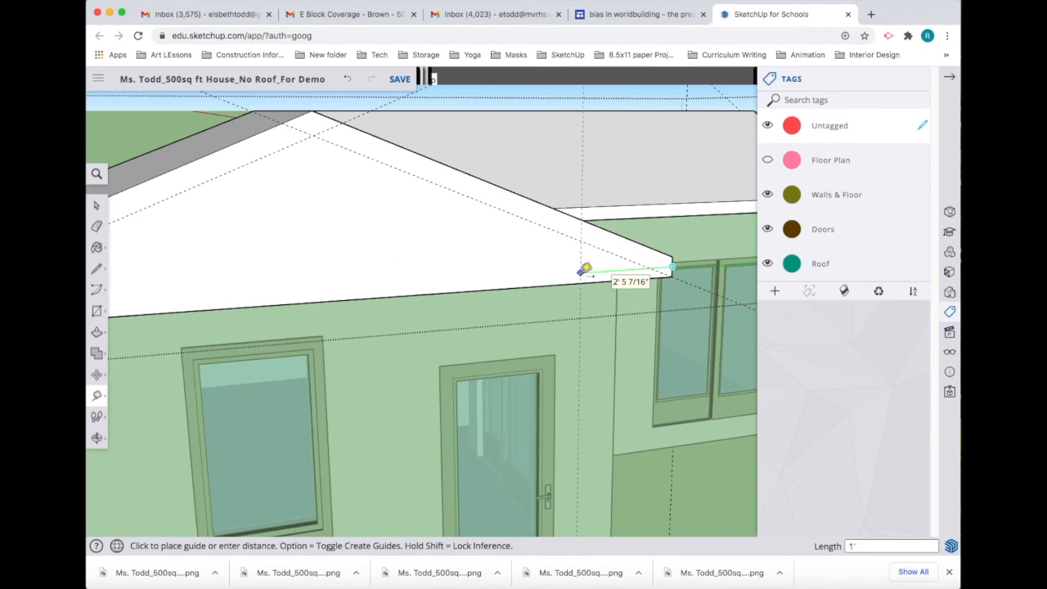
{"action": "key", "text": "Return"}
Draw the inner outline on the second gable face along its guides, from bottom edge to peak and back down.
{"action": "left_click", "coordinate": [97, 271]}
{"action": "left_click", "coordinate": [121, 257]}
{"action": "key", "text": "Escape"}
{"action": "left_click", "coordinate": [635, 280]}
{"action": "left_click", "coordinate": [635, 262]}
{"action": "left_click", "coordinate": [313, 136]}
{"action": "scroll", "coordinate": [313, 136], "scroll_direction": "down", "scroll_amount": 5}
{"action": "scroll", "coordinate": [131, 211], "scroll_direction": "up", "scroll_amount": 5}
{"action": "left_click", "coordinate": [131, 210]}
{"action": "left_click", "coordinate": [135, 234]}
Push the second gable's inner face inward to form its overhang.
{"action": "key", "text": "space"}
{"action": "left_click", "coordinate": [429, 200]}
{"action": "left_click", "coordinate": [97, 332]}
{"action": "left_click", "coordinate": [397, 226]}
{"action": "left_click", "coordinate": [303, 283]}
Erase the leftover guide lines around the roof and close the roof group for editing.
{"action": "scroll", "coordinate": [304, 285], "scroll_direction": "down", "scroll_amount": 5}
{"action": "left_click", "coordinate": [96, 226]}
{"action": "left_click", "coordinate": [737, 107]}
{"action": "middle_click_drag", "start_coordinate": [171, 364], "coordinate": [393, 310]}
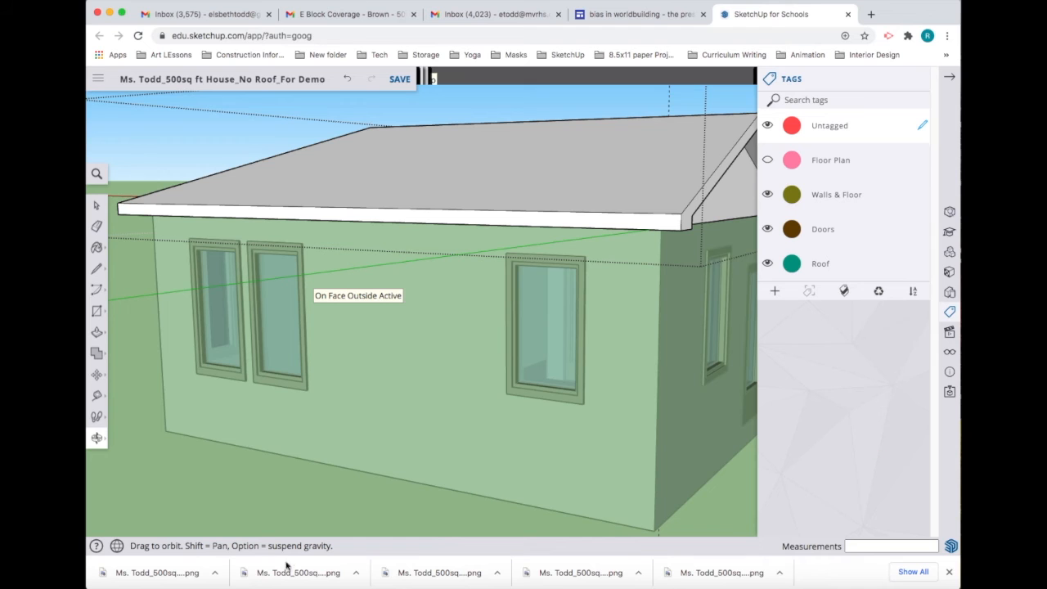
{"action": "mouse_move", "coordinate": [387, 575]}
{"action": "middle_mouse_down"}
{"action": "mouse_move", "coordinate": [449, 433]}
{"action": "mouse_move", "coordinate": [727, 267]}
{"action": "mouse_move", "coordinate": [654, 266]}
{"action": "middle_mouse_up"}
{"action": "scroll", "coordinate": [449, 433], "scroll_direction": "down", "scroll_amount": 5}
{"action": "left_click", "coordinate": [97, 227]}
{"action": "key", "text": "space"}
{"action": "left_click", "coordinate": [283, 408]}
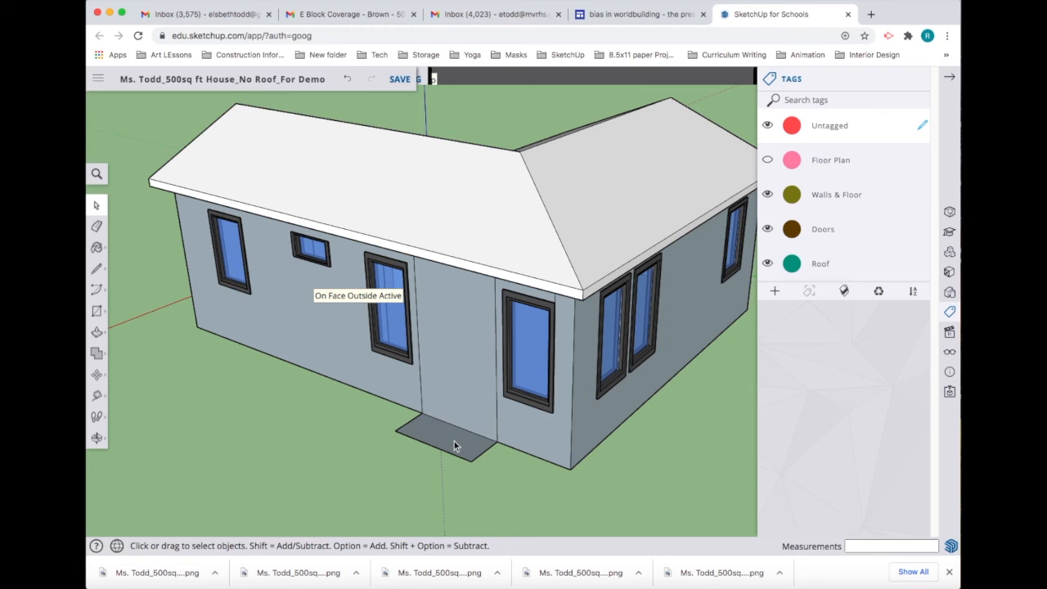
Open the walls and floor group and extrude the rectangular slab outside the long wall upward by 10'.
{"action": "middle_click_drag", "start_coordinate": [678, 427], "coordinate": [442, 456]}
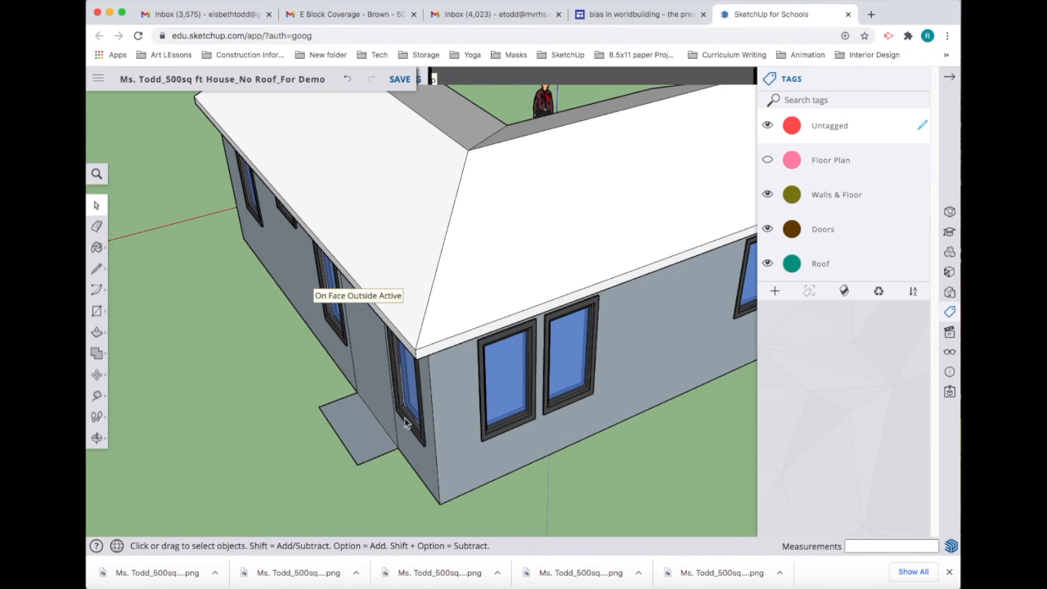
{"action": "left_click", "coordinate": [375, 397]}
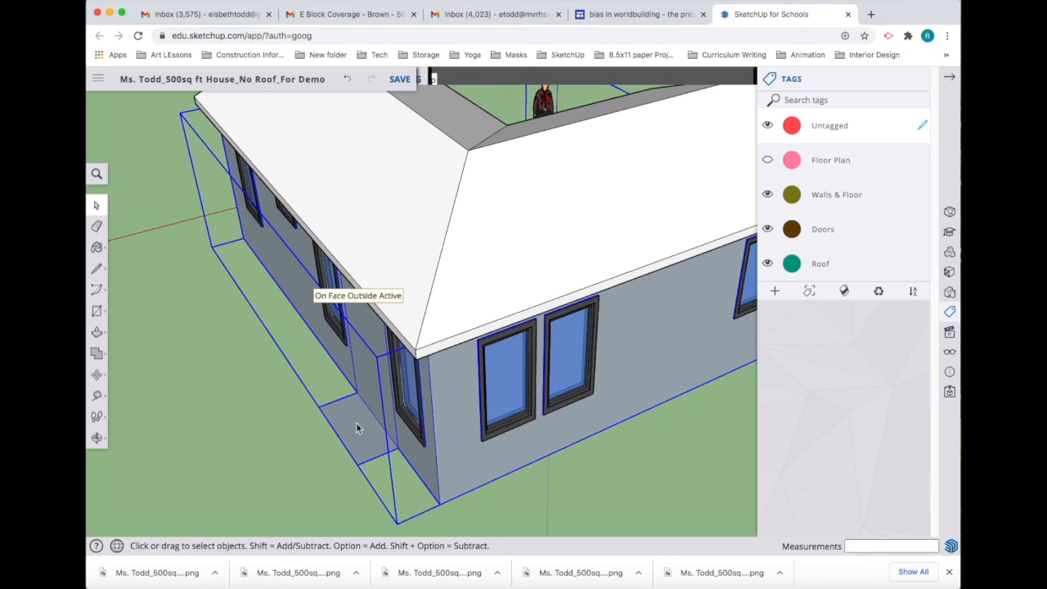
{"action": "double_click", "coordinate": [357, 427]}
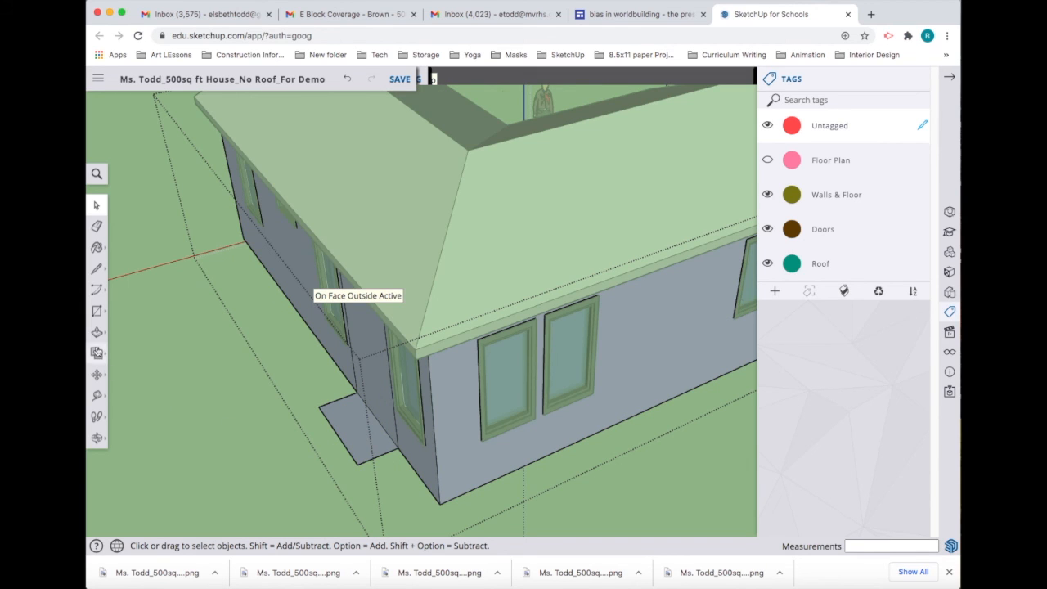
{"action": "left_click", "coordinate": [101, 333]}
{"action": "left_click_drag", "start_coordinate": [355, 432], "coordinate": [397, 122]}
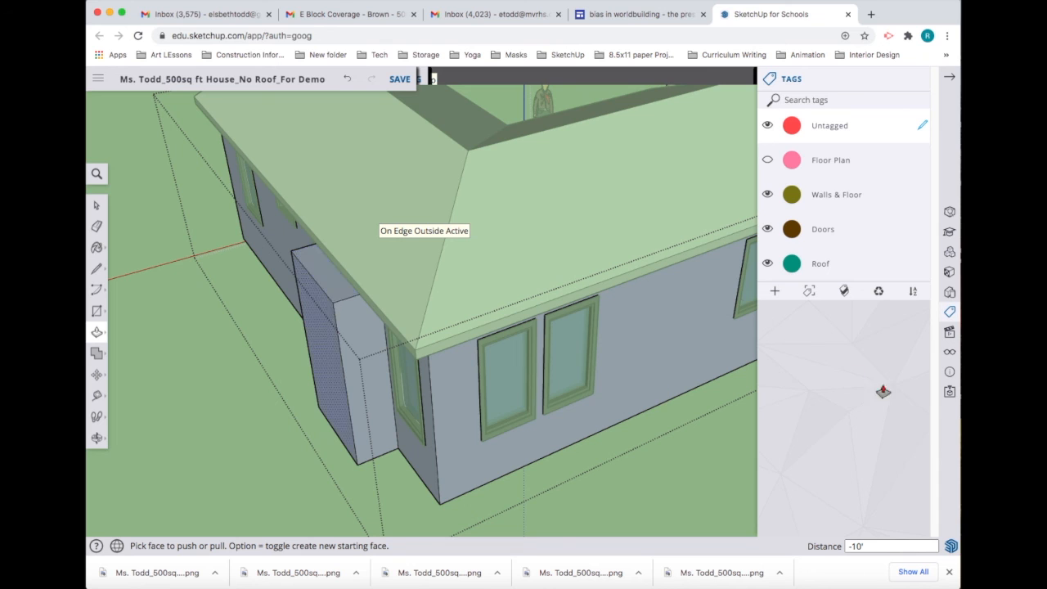
Hide the Roof tag and pull the top face of the block outside the wall up by about 6' 3/4".
{"action": "left_click", "coordinate": [769, 264]}
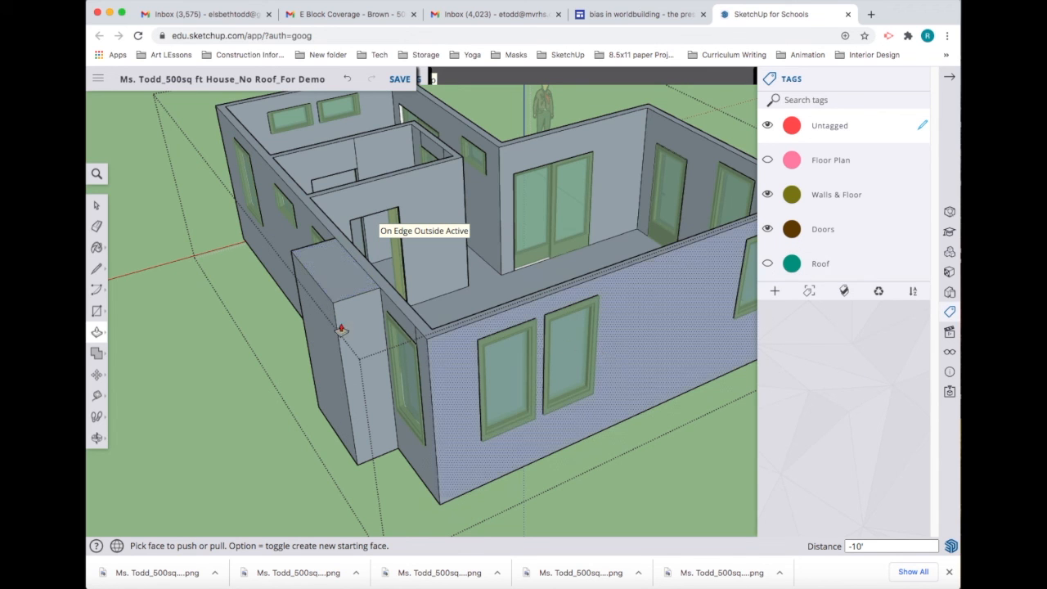
{"action": "left_click_drag", "start_coordinate": [340, 284], "coordinate": [351, 158]}
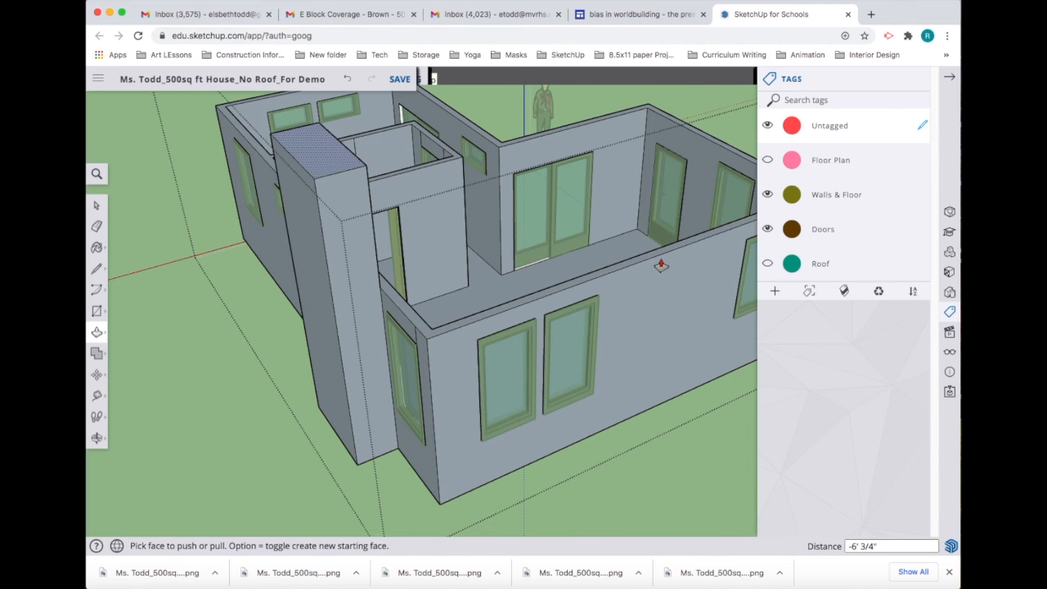
Show the Roof tag again and check the chimney block's height against the roof.
{"action": "left_click", "coordinate": [768, 264]}
{"action": "mouse_move", "coordinate": [428, 446]}
{"action": "middle_mouse_down"}
{"action": "mouse_move", "coordinate": [306, 385]}
{"action": "mouse_move", "coordinate": [430, 437]}
{"action": "middle_mouse_up"}
{"action": "scroll", "coordinate": [430, 437], "scroll_direction": "down", "scroll_amount": 4}
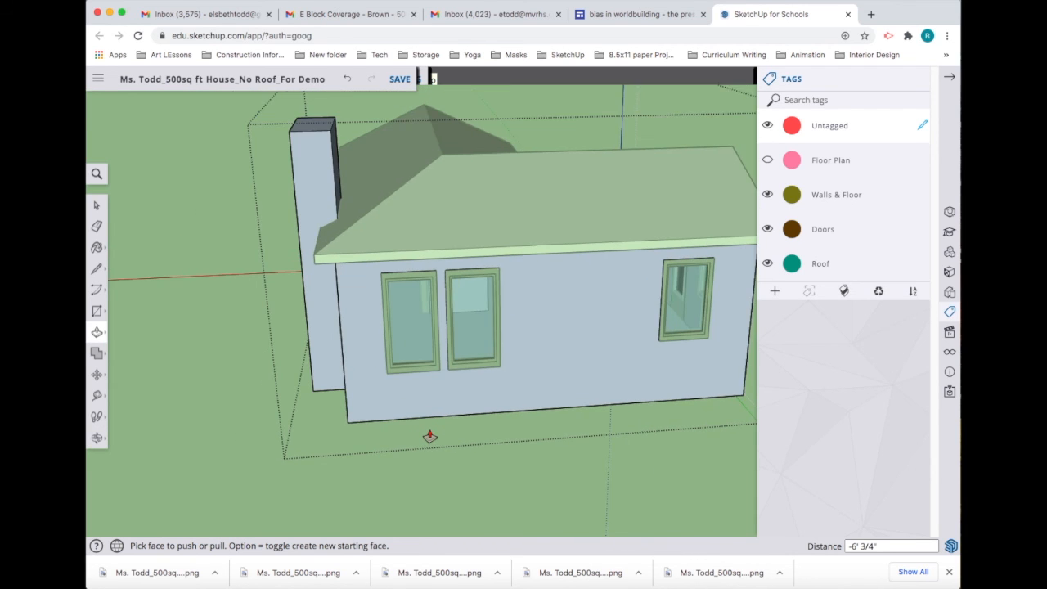
{"action": "scroll", "coordinate": [429, 437], "scroll_direction": "up", "scroll_amount": 4}
{"action": "scroll", "coordinate": [430, 437], "scroll_direction": "up", "scroll_amount": 5}
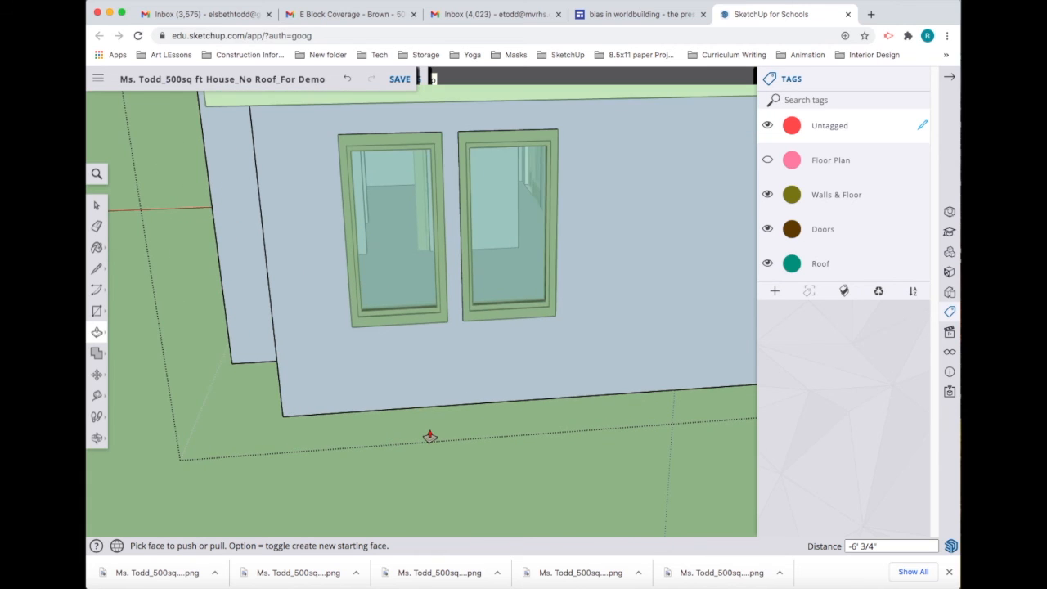
{"action": "scroll", "coordinate": [430, 437], "scroll_direction": "down", "scroll_amount": 5}
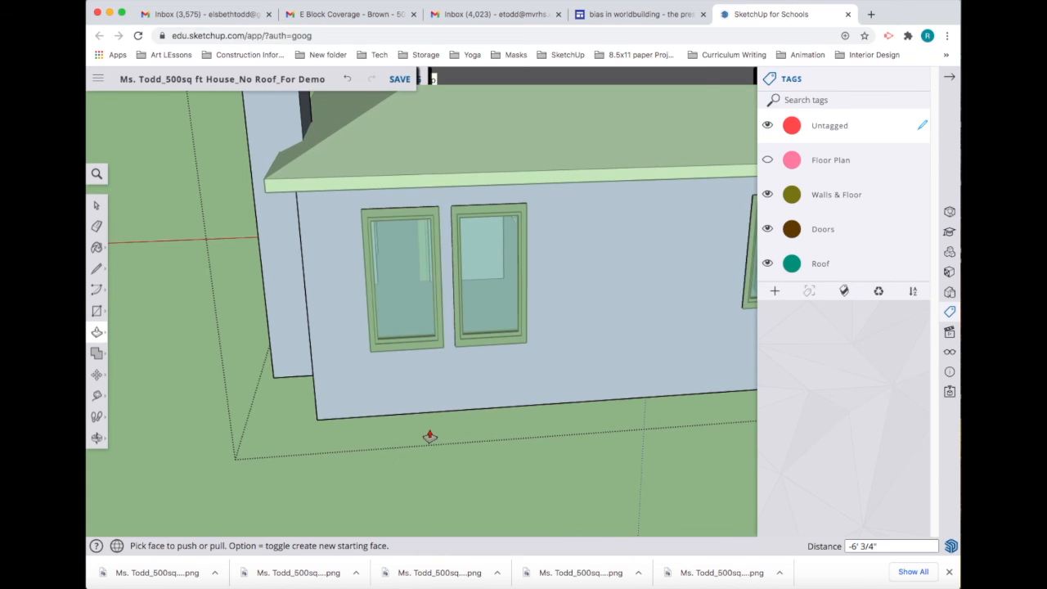
{"action": "scroll", "coordinate": [429, 436], "scroll_direction": "down", "scroll_amount": 3}
{"action": "scroll", "coordinate": [316, 139], "scroll_direction": "up", "scroll_amount": 3}
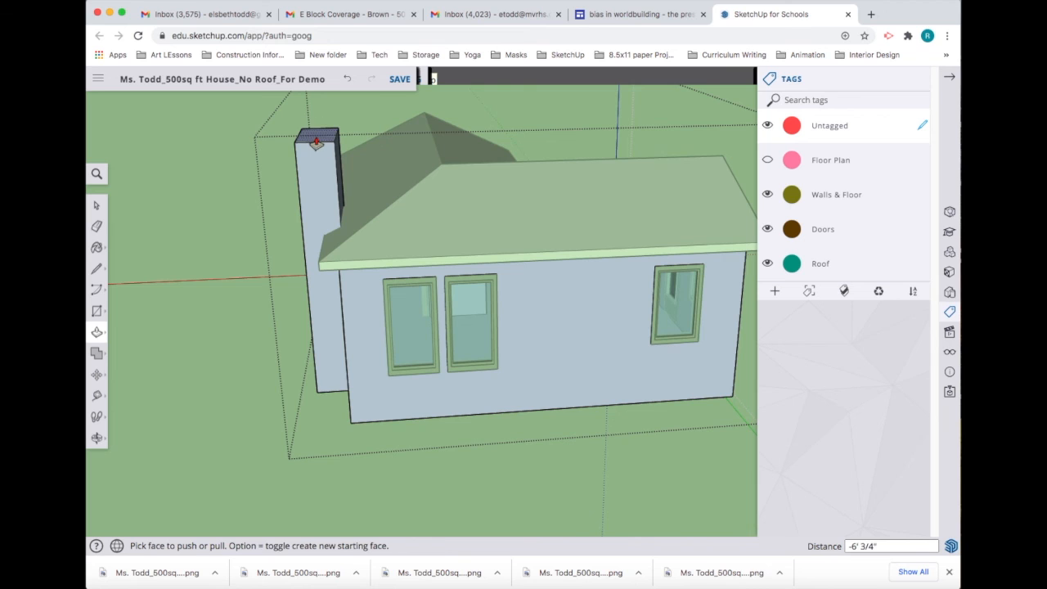
Raise the top face of the chimney block by about 6 3/8" and close the walls and floor group.
{"action": "left_click", "coordinate": [320, 128]}
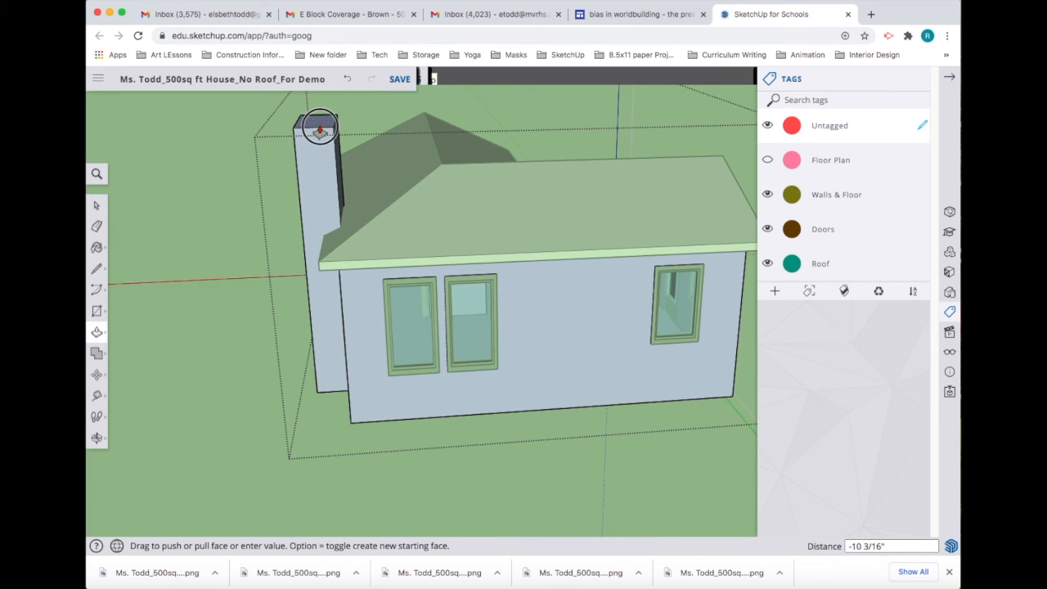
{"action": "left_click", "coordinate": [319, 131]}
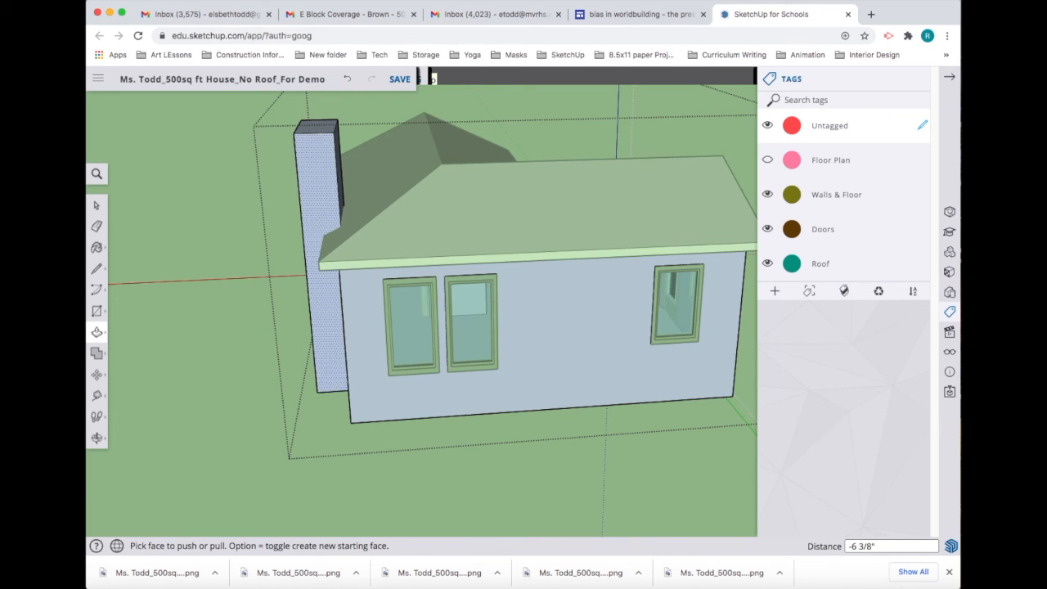
{"action": "key", "text": "space"}
{"action": "left_click", "coordinate": [199, 220]}
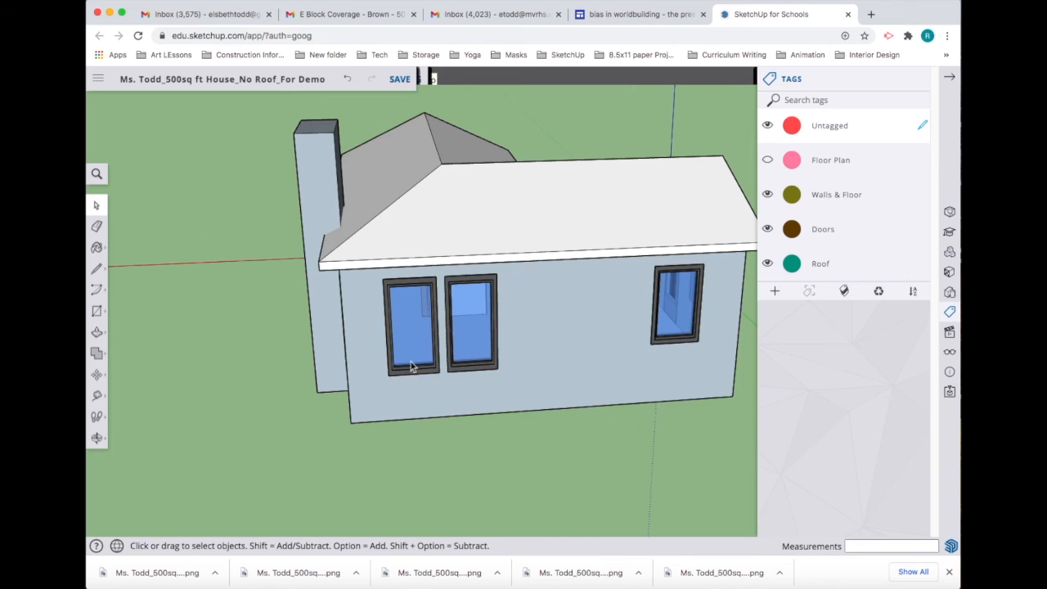
Inspect the roof and chimney block from around the house, finishing at the gable end with two small windows.
{"action": "key", "text": "o"}
{"action": "left_click_drag", "start_coordinate": [273, 401], "coordinate": [91, 329]}
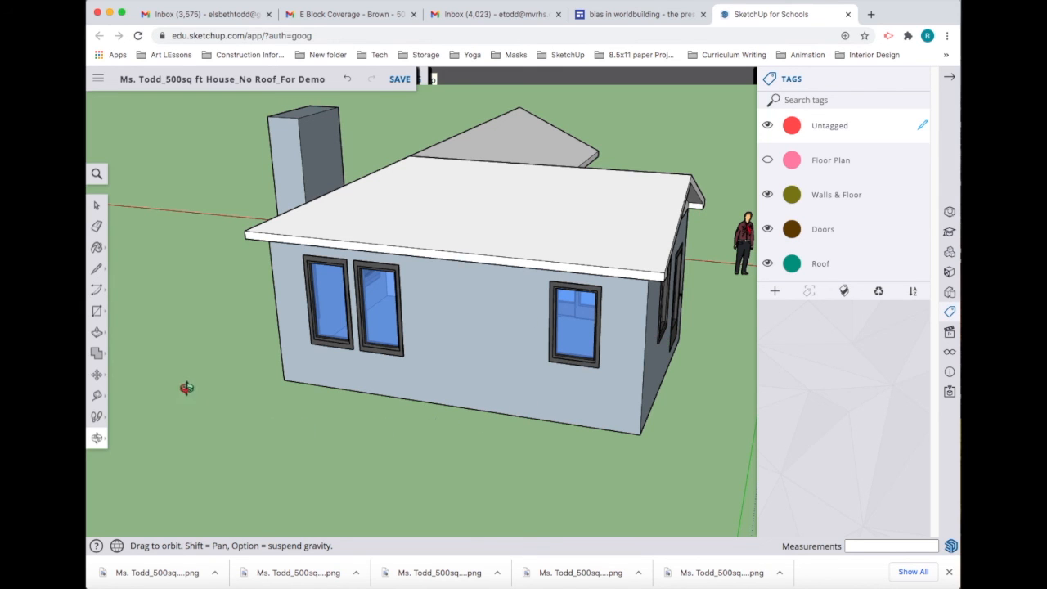
{"action": "left_click_drag", "start_coordinate": [338, 352], "coordinate": [599, 329]}
{"action": "key", "text": "space"}
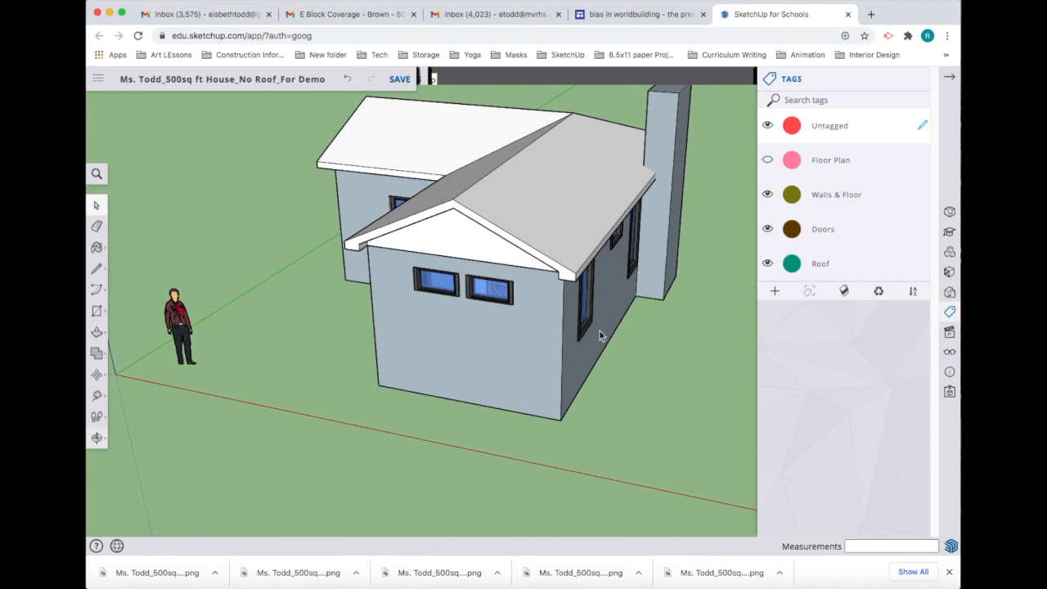
{"action": "scroll", "coordinate": [599, 330], "scroll_direction": "up", "scroll_amount": 2}
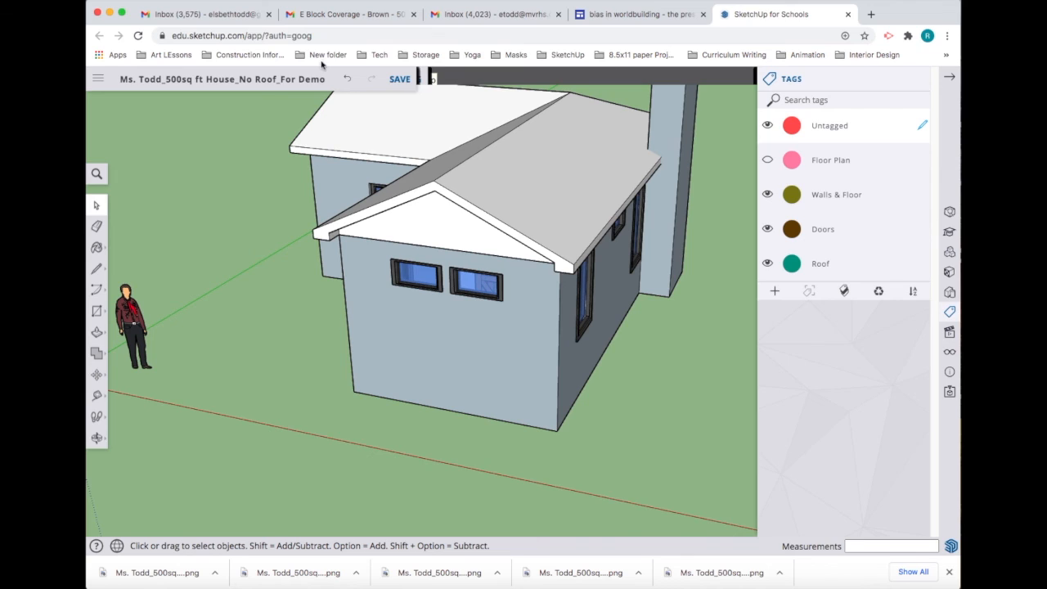